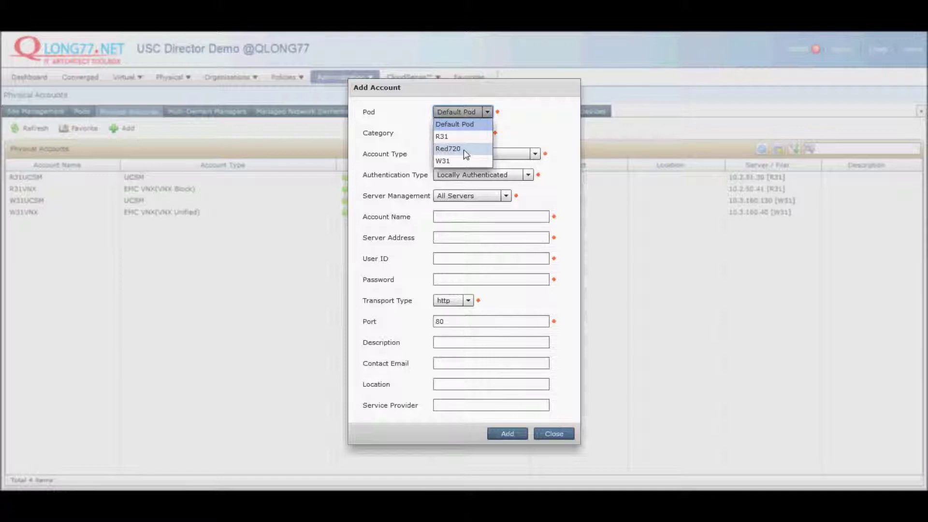
# Step: Assign the new account to pod Red720, category Storage, type EMC VMAX Solutions Enabler
pyautogui.click(449, 148)
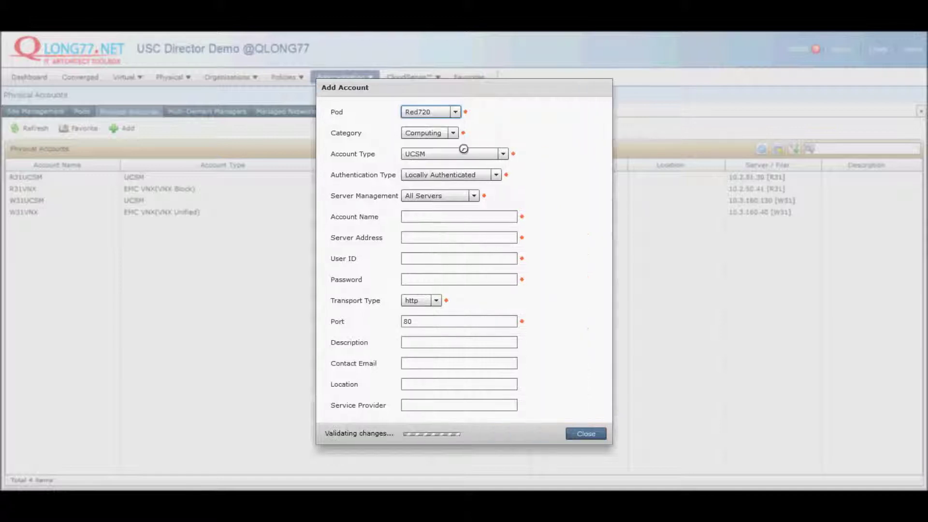
pyautogui.click(435, 138)
pyautogui.click(432, 161)
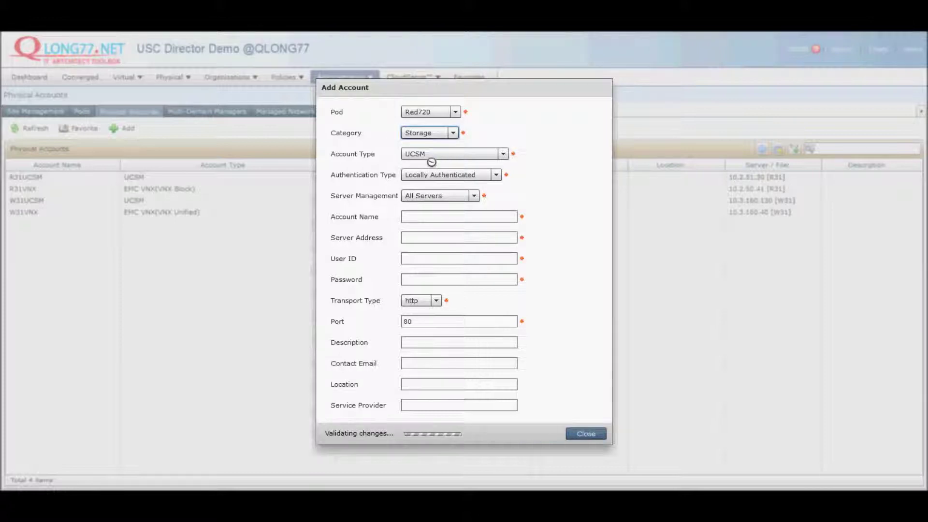
pyautogui.click(426, 155)
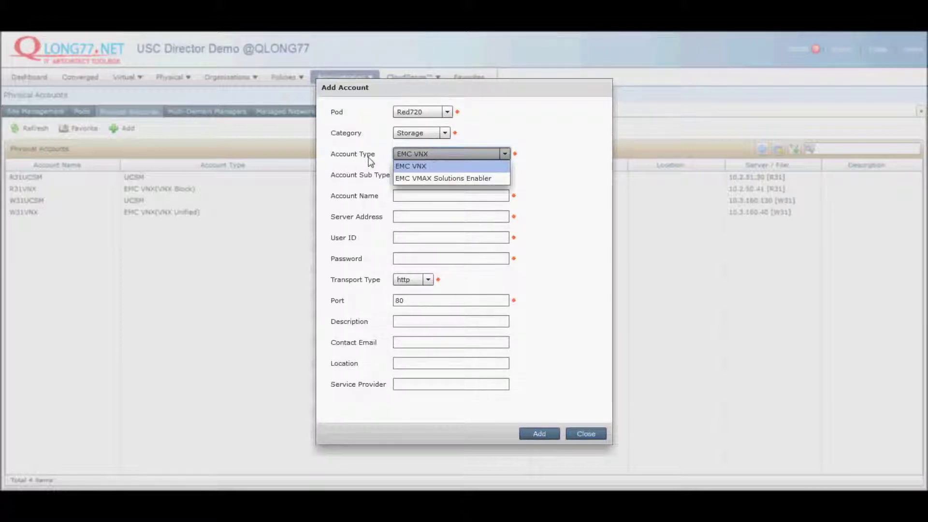
pyautogui.click(448, 178)
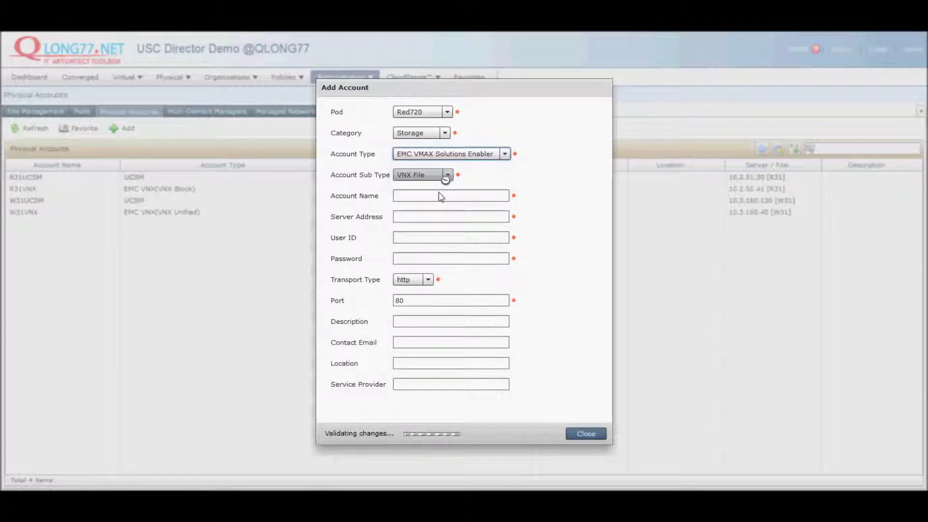
# Step: Enter name Red720 VMAX, address 10.3.156.90, user root and its password, then submit and confirm
pyautogui.click(419, 176)
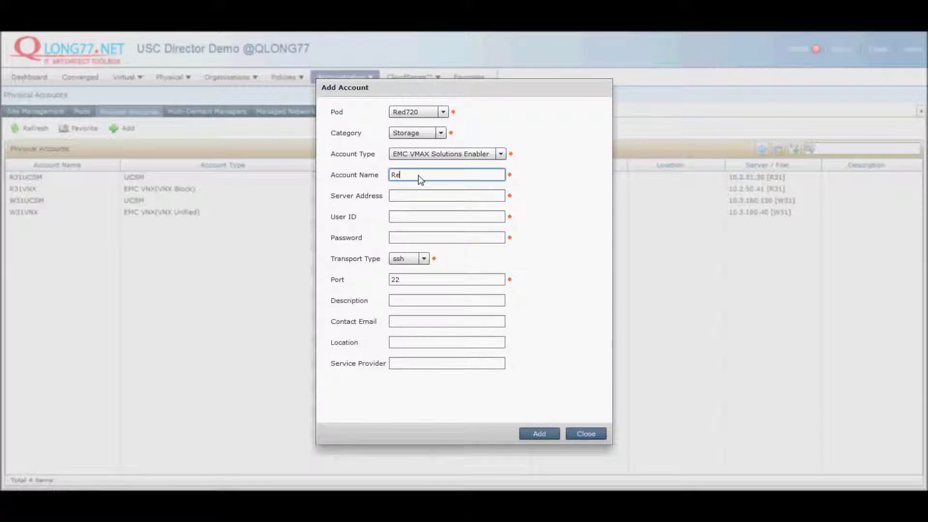
pyautogui.write('Red720 VMAX')
pyautogui.click(415, 197)
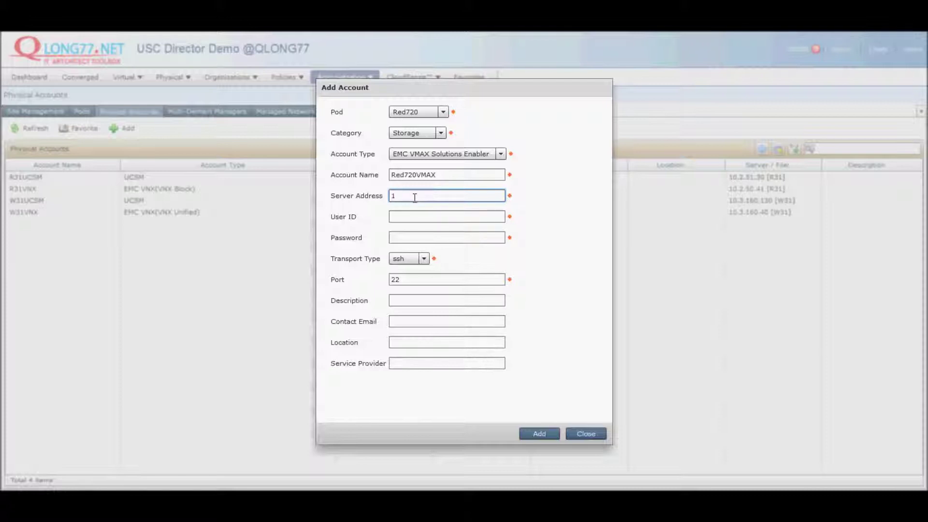
pyautogui.write('10.3.156.90')
pyautogui.click(433, 213)
pyautogui.write('root')
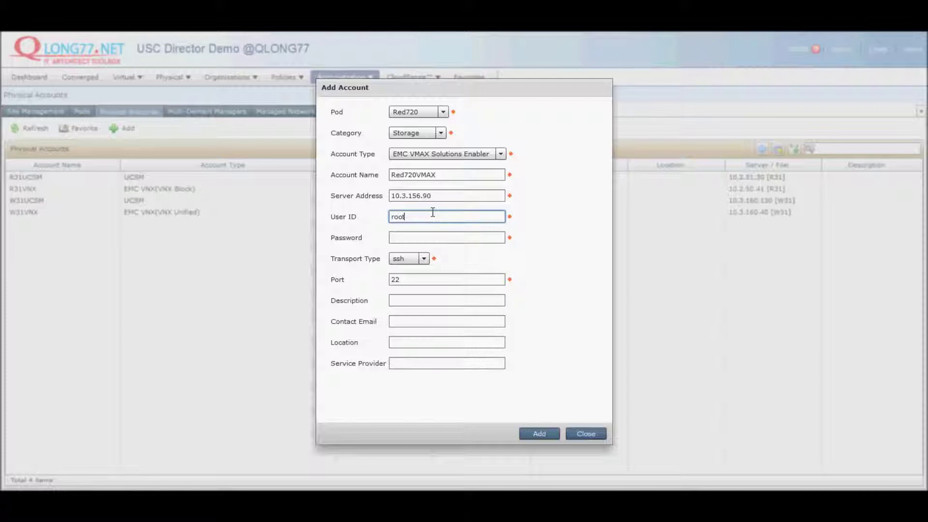
pyautogui.press('Tab')
pyautogui.write('*********')
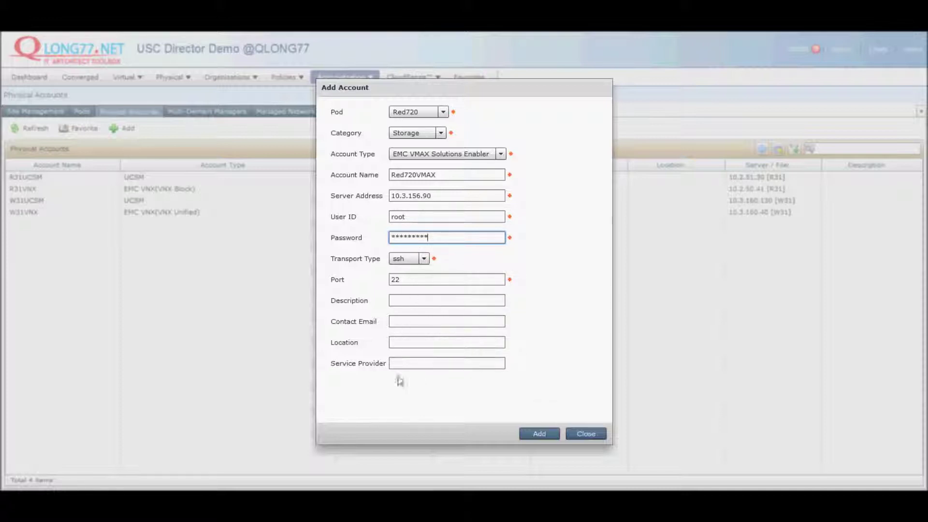
pyautogui.click(538, 431)
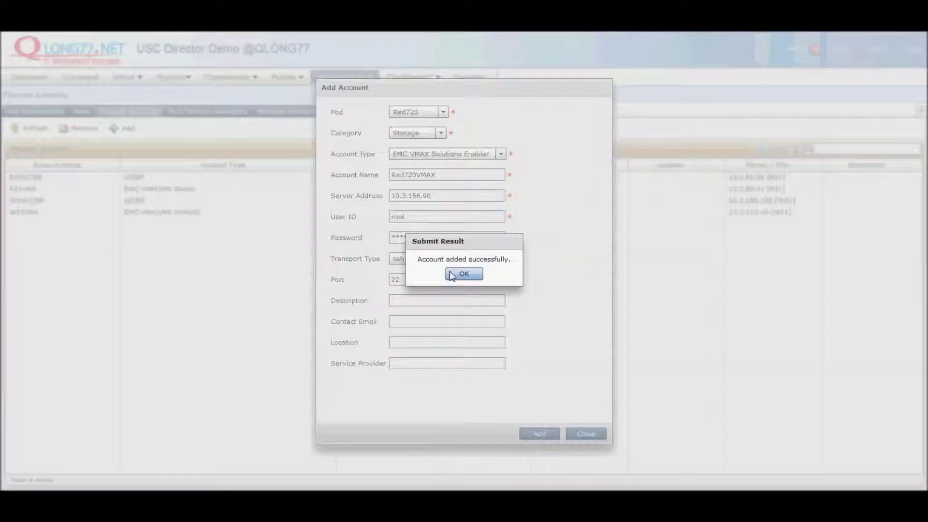
pyautogui.click(464, 274)
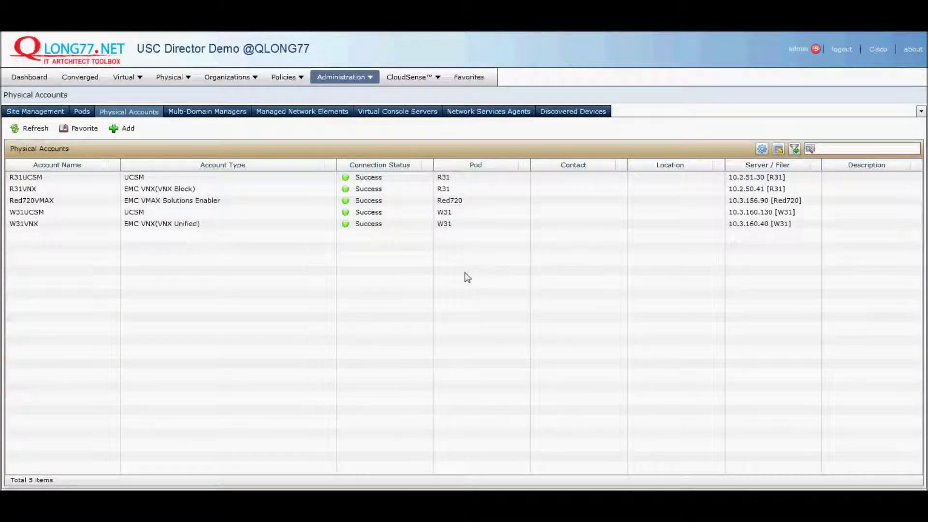
# Step: Select the Red720VMAX row and start a new Add Account form
pyautogui.click(20, 203)
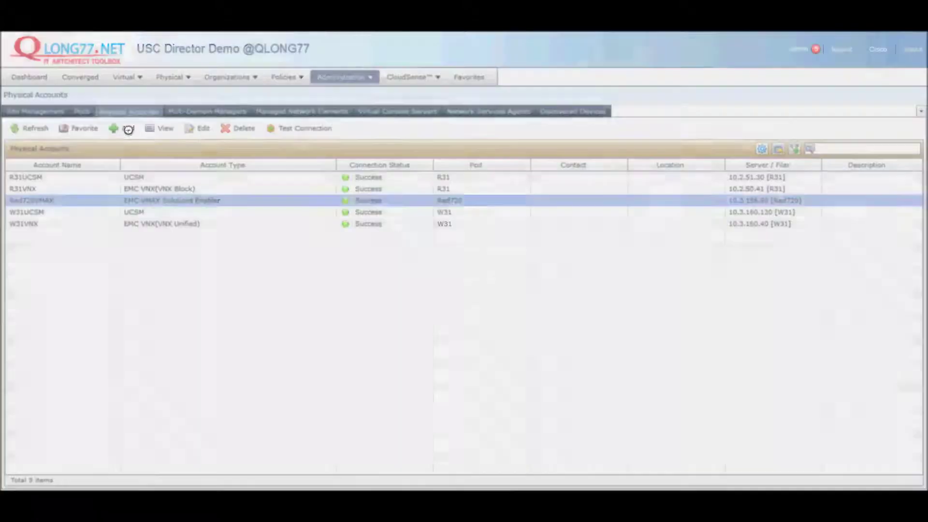
pyautogui.click(126, 128)
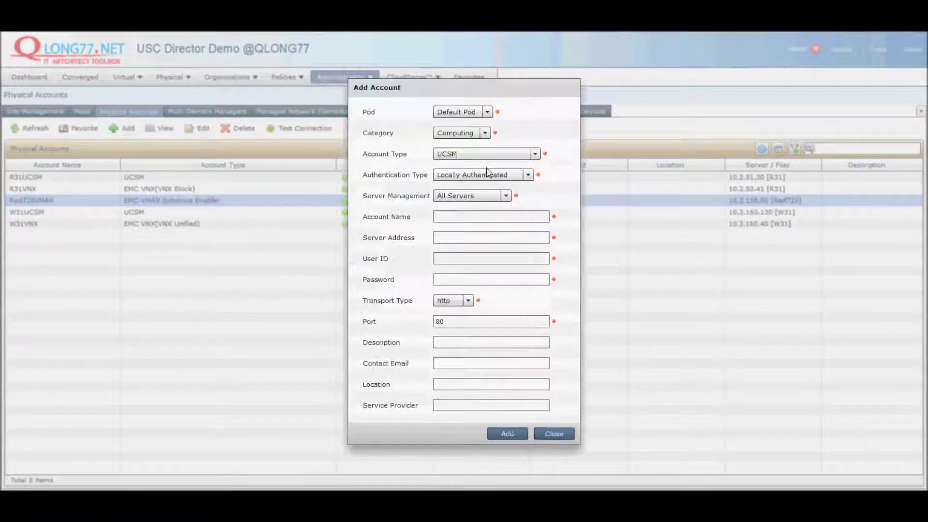
# Step: Set pod Red720, keeping category Computing, type UCSM and management of all servers
pyautogui.click(486, 113)
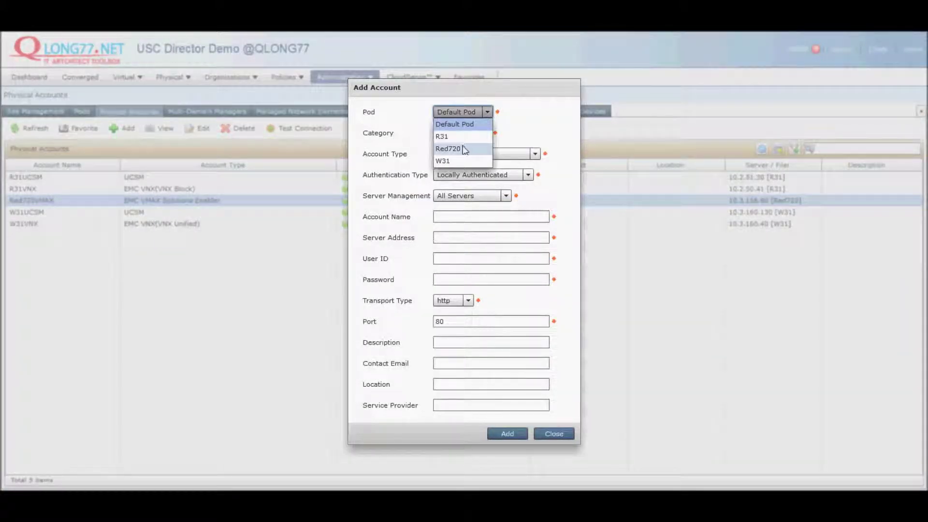
pyautogui.click(462, 150)
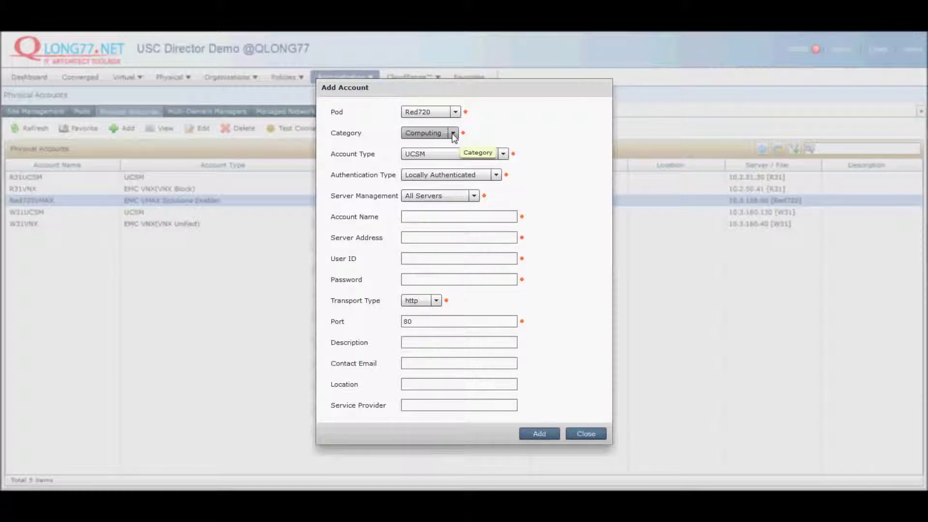
pyautogui.click(454, 134)
pyautogui.click(452, 134)
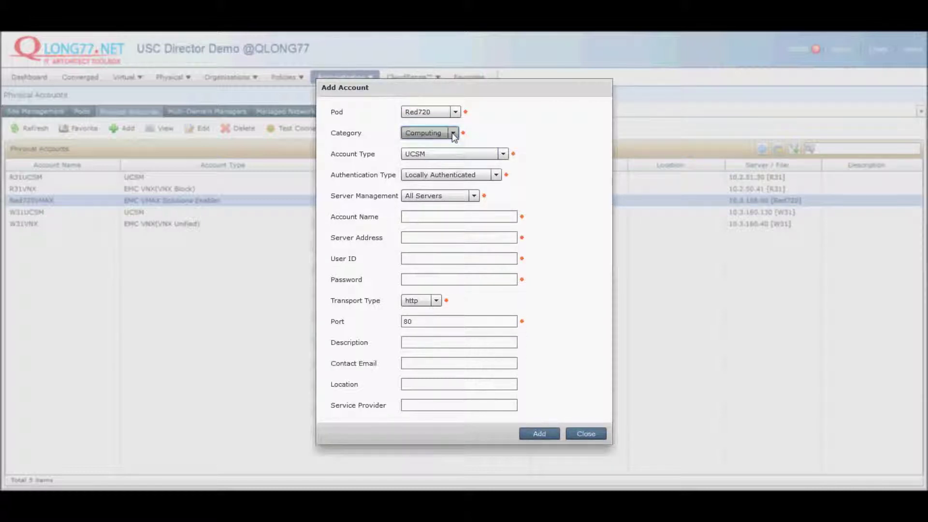
pyautogui.click(446, 153)
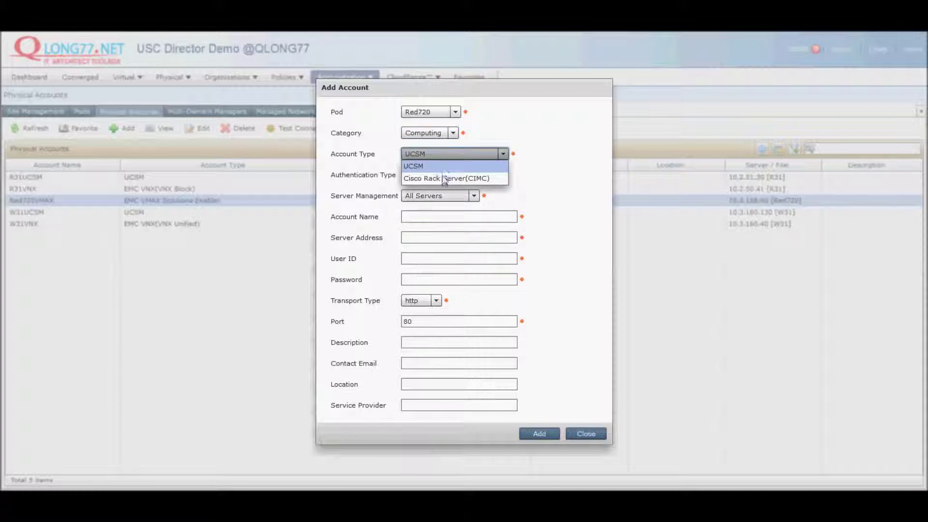
pyautogui.click(442, 168)
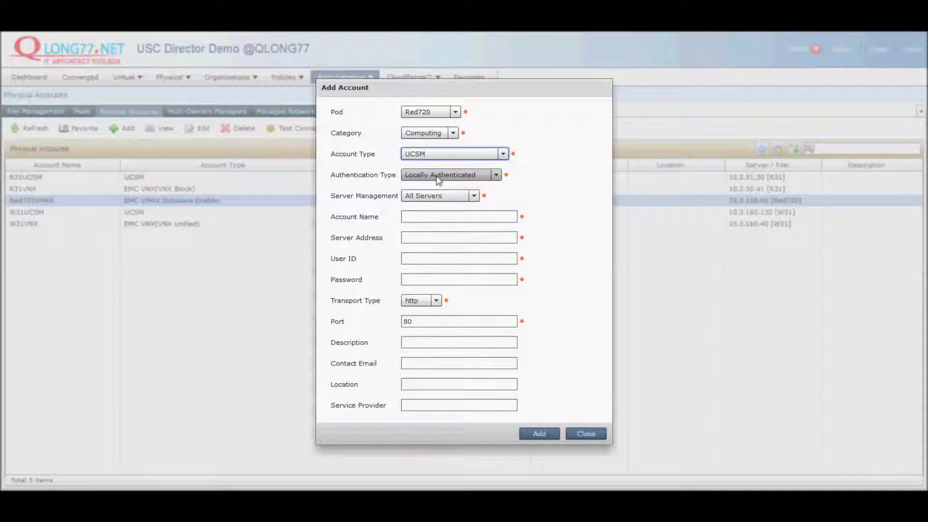
pyautogui.click(438, 196)
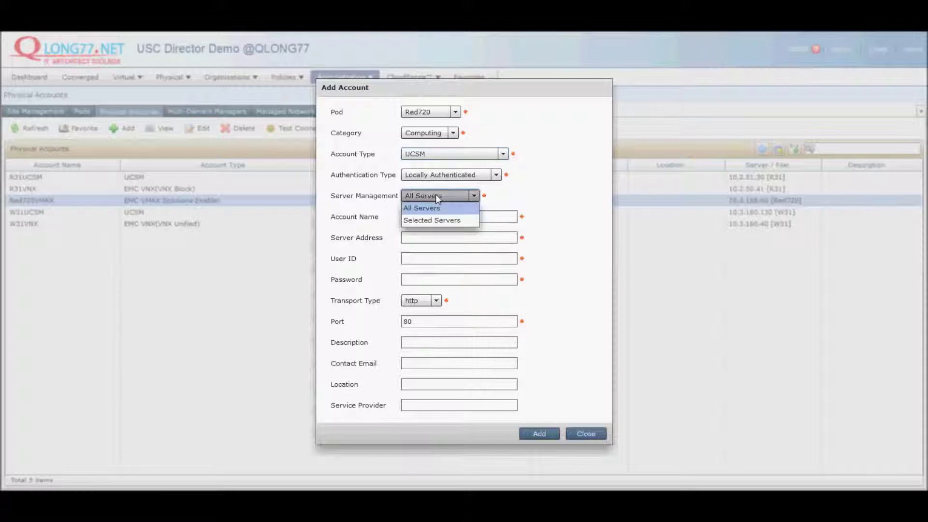
pyautogui.click(436, 194)
# Step: Enter name Red720UCSM, address 10.3.156.130, user admin and password, then submit and confirm
pyautogui.click(437, 216)
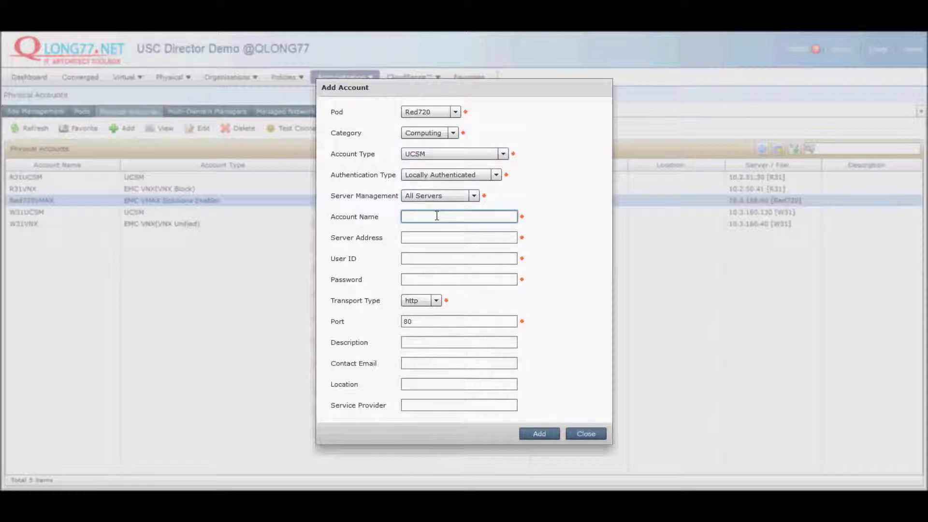
pyautogui.write('Red720UCSM')
pyautogui.press('Tab')
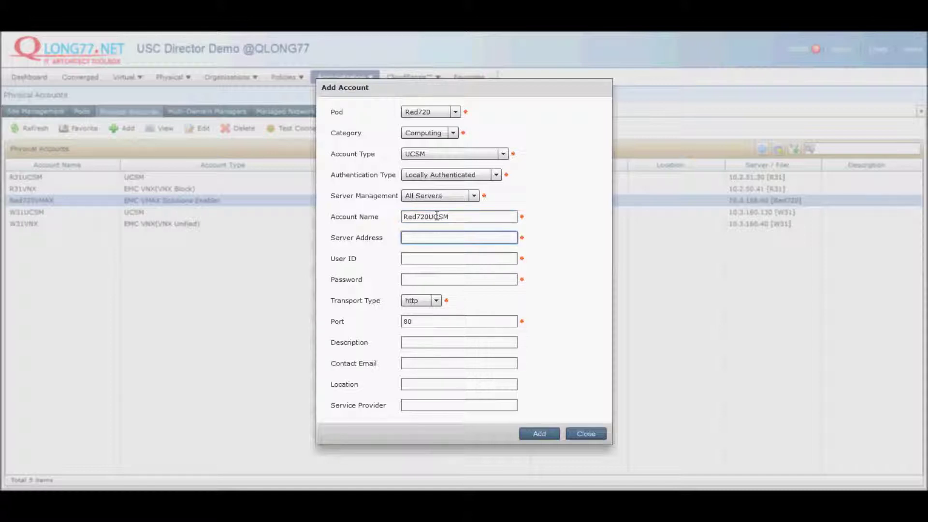
pyautogui.write('10.3')
pyautogui.write('.1')
pyautogui.write('56.9')
pyautogui.write('30')
pyautogui.press('Tab')
pyautogui.write('a')
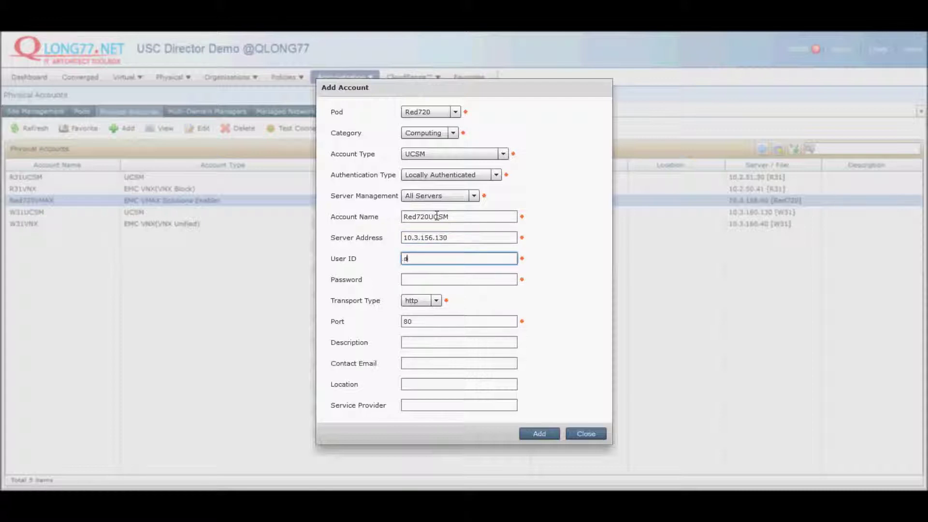
pyautogui.write('dmin')
pyautogui.press('Tab')
pyautogui.write('*******')
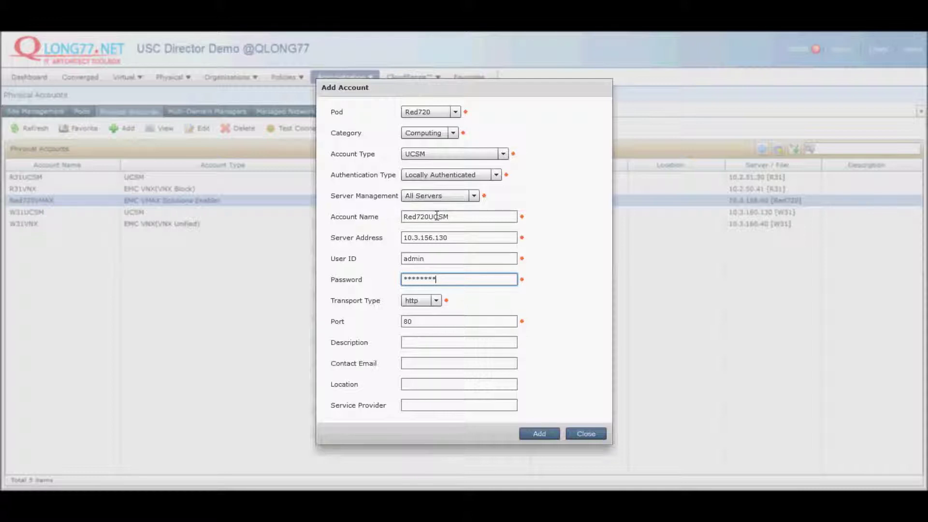
pyautogui.click(540, 434)
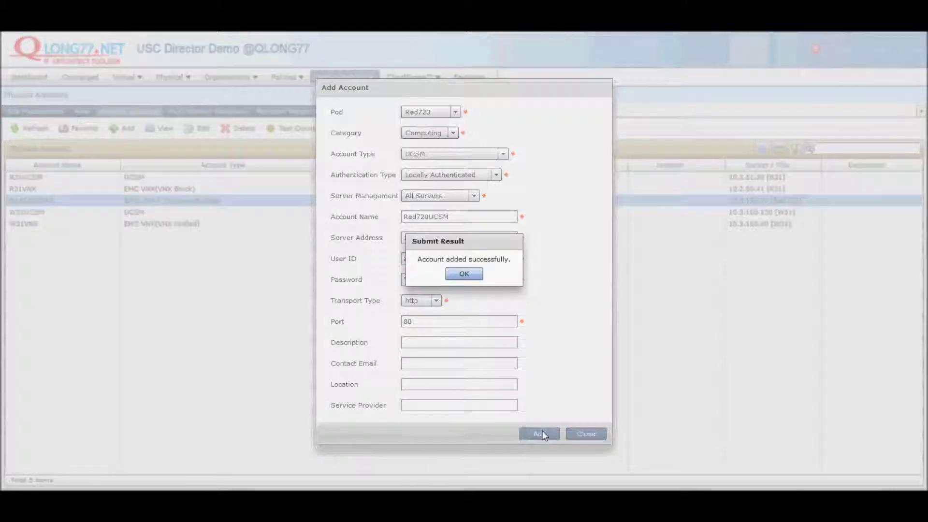
pyautogui.click(461, 276)
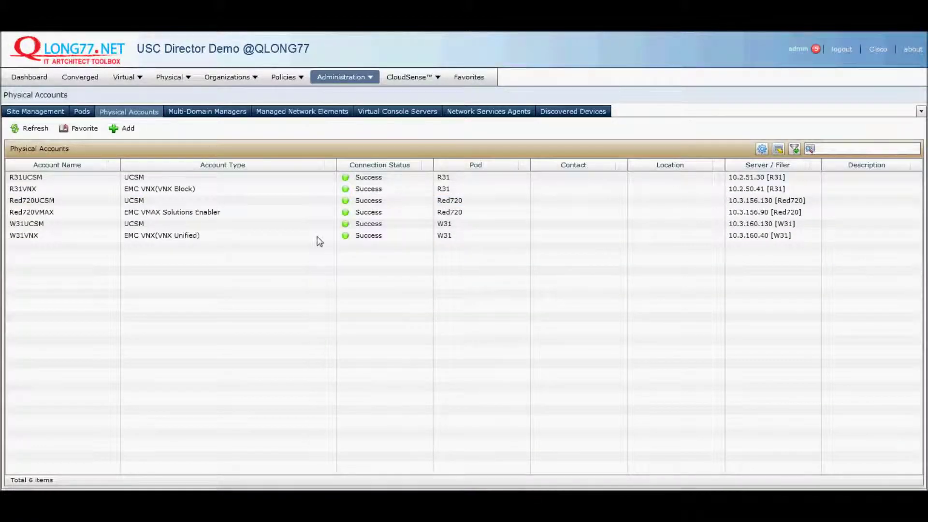
pyautogui.click(113, 208)
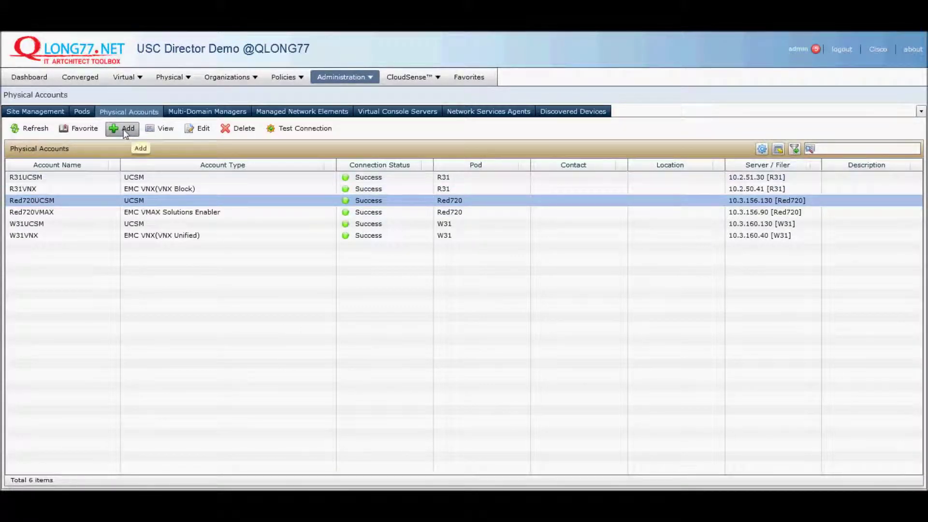
pyautogui.click(284, 116)
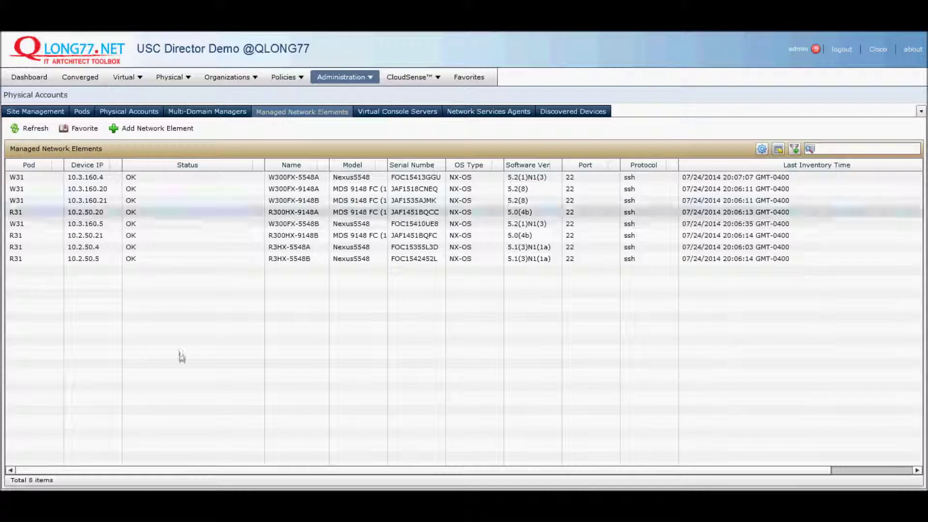
# Step: Start a new network element in pod Red720, Cisco Nexus OS, IP 10.3.156.20, protocol ssh
pyautogui.click(126, 130)
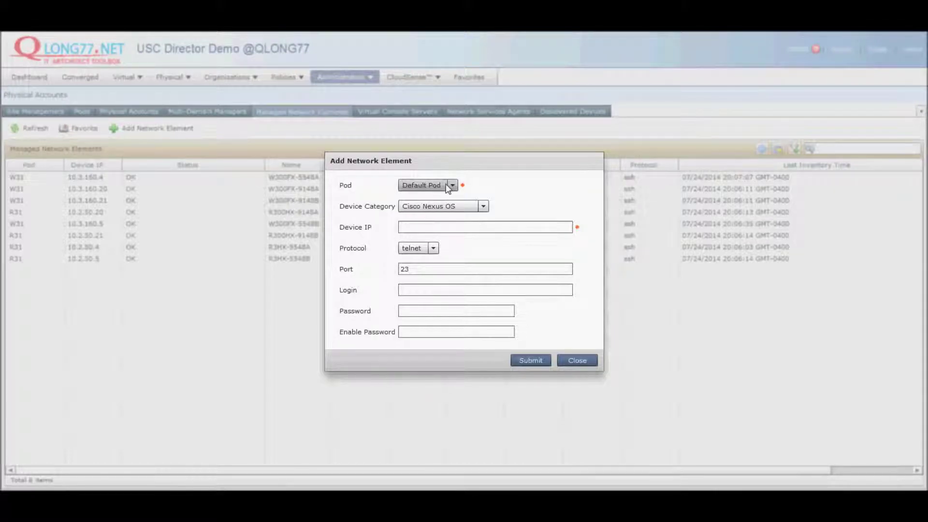
pyautogui.click(450, 187)
pyautogui.click(422, 221)
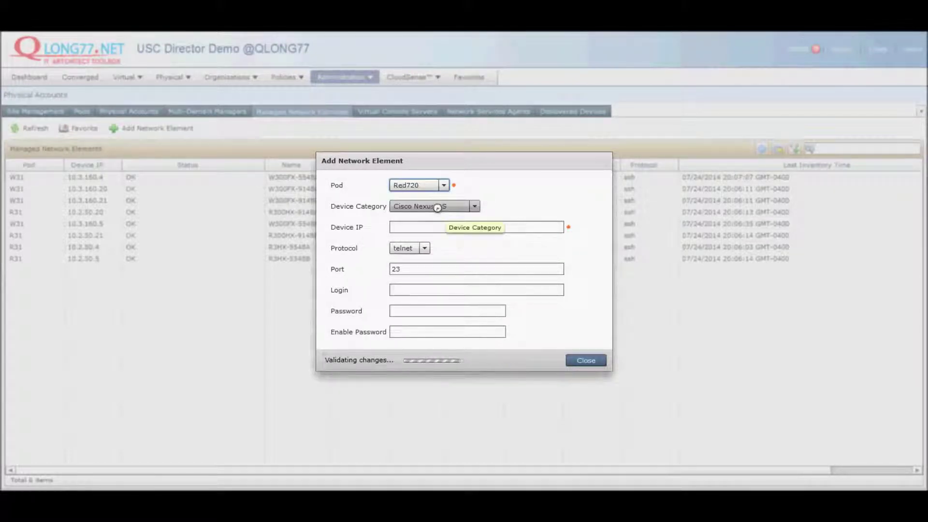
pyautogui.click(439, 209)
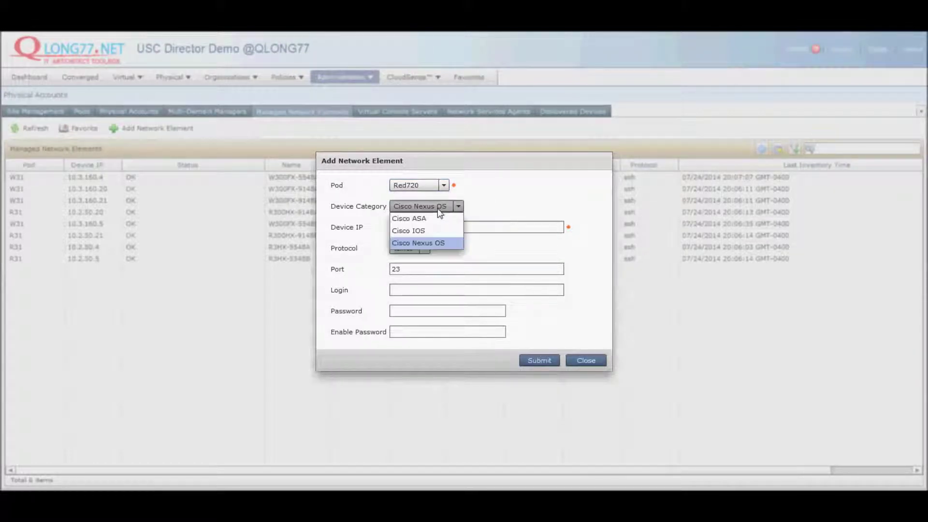
pyautogui.click(438, 210)
pyautogui.click(428, 226)
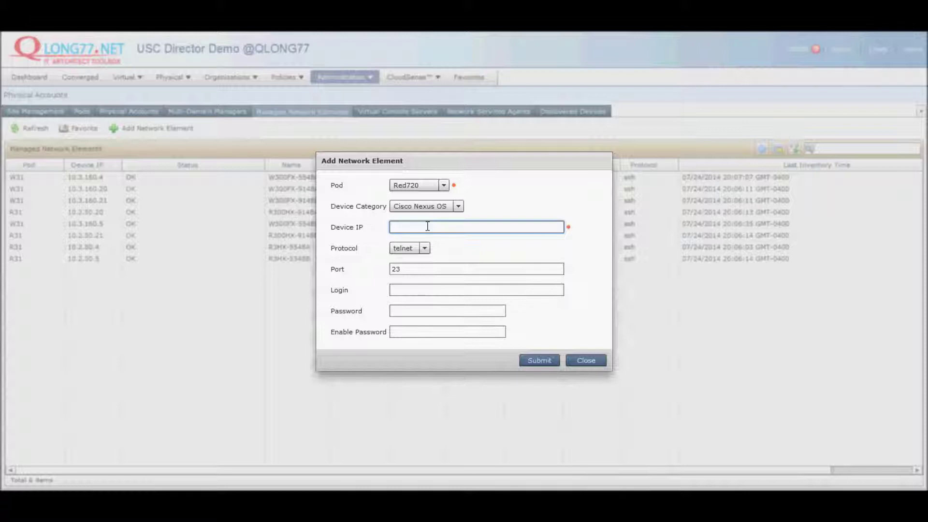
pyautogui.write('10.3.156.20')
pyautogui.moveTo(435, 227); pyautogui.dragTo(321, 224)
pyautogui.hotkey('ctrl', 'c')
pyautogui.click(424, 249)
pyautogui.click(414, 274)
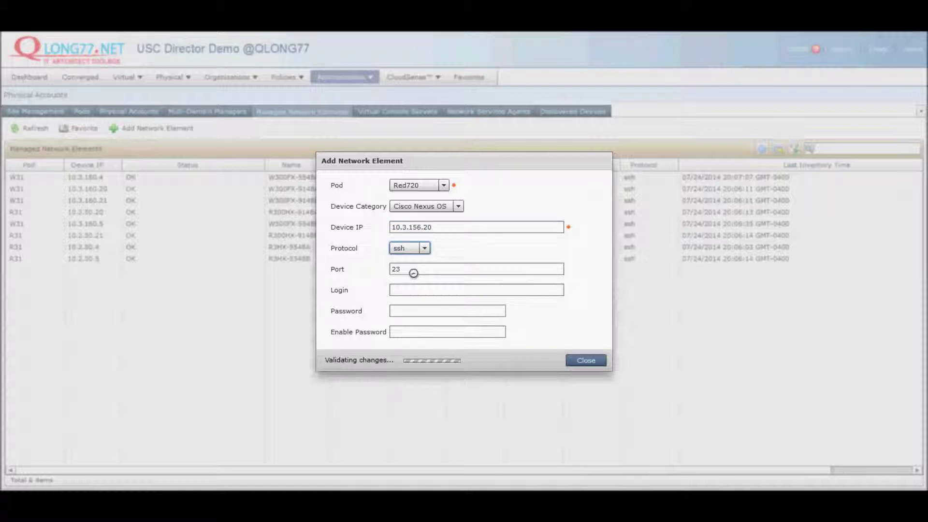
# Step: Enter login admin, the password and enable password, then submit and acknowledge the save
pyautogui.click(400, 292)
pyautogui.write('root')
pyautogui.press('Tab')
pyautogui.click(401, 290)
pyautogui.doubleClick(401, 290)
pyautogui.write('admin')
pyautogui.press('Tab')
pyautogui.write('*********')
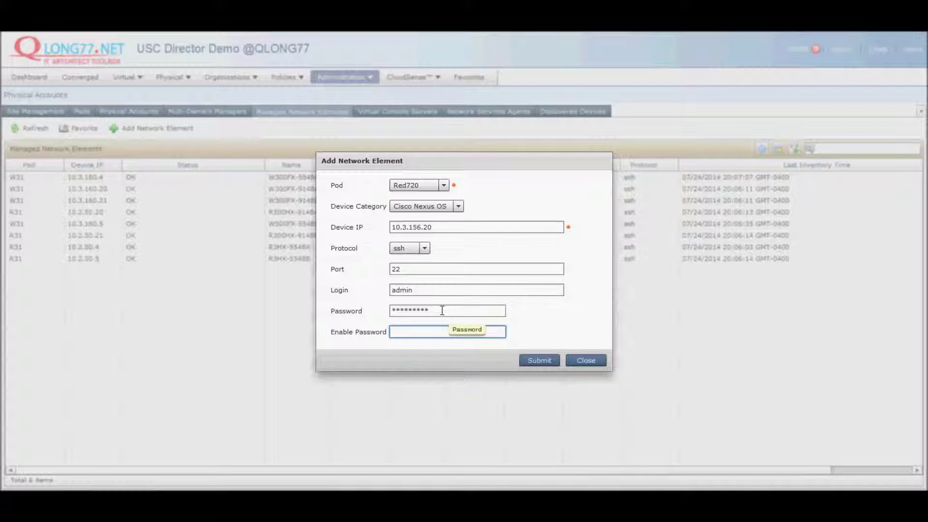
pyautogui.doubleClick(442, 311)
pyautogui.click(427, 333)
pyautogui.write('***********')
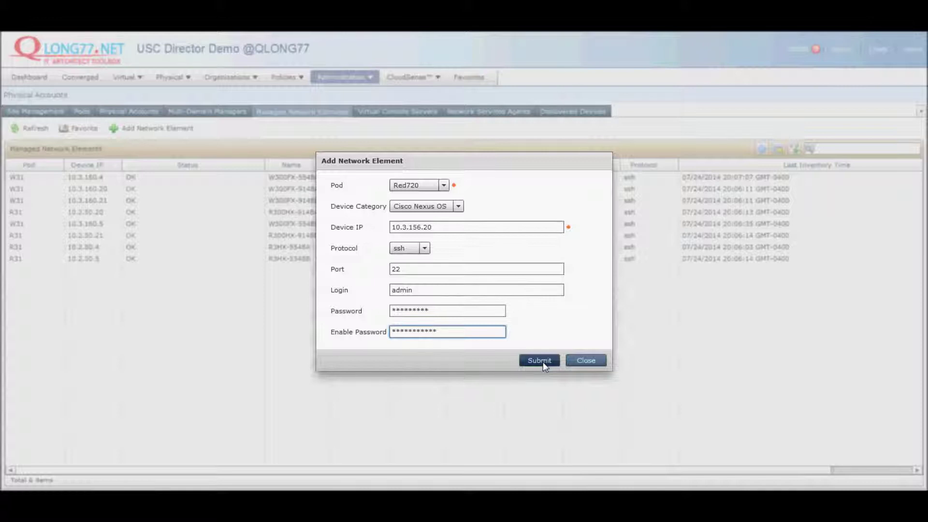
pyautogui.click(540, 360)
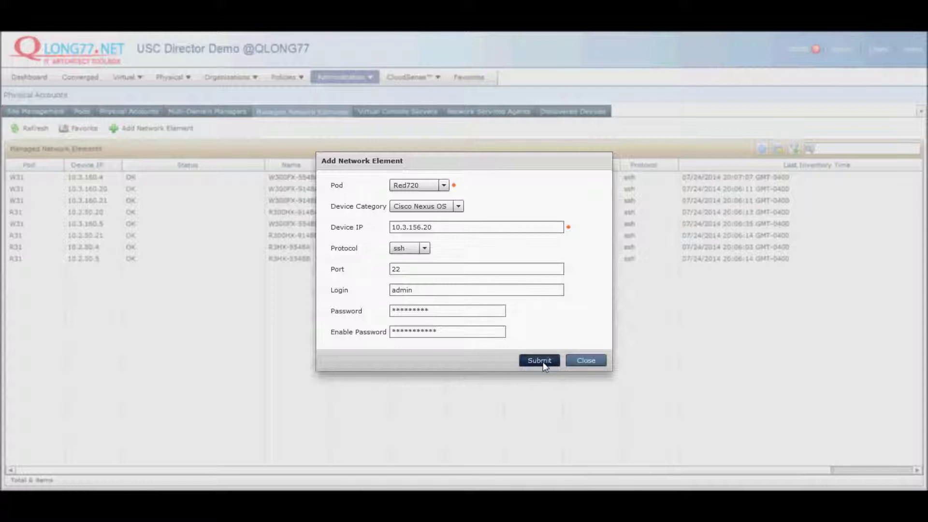
pyautogui.click(544, 362)
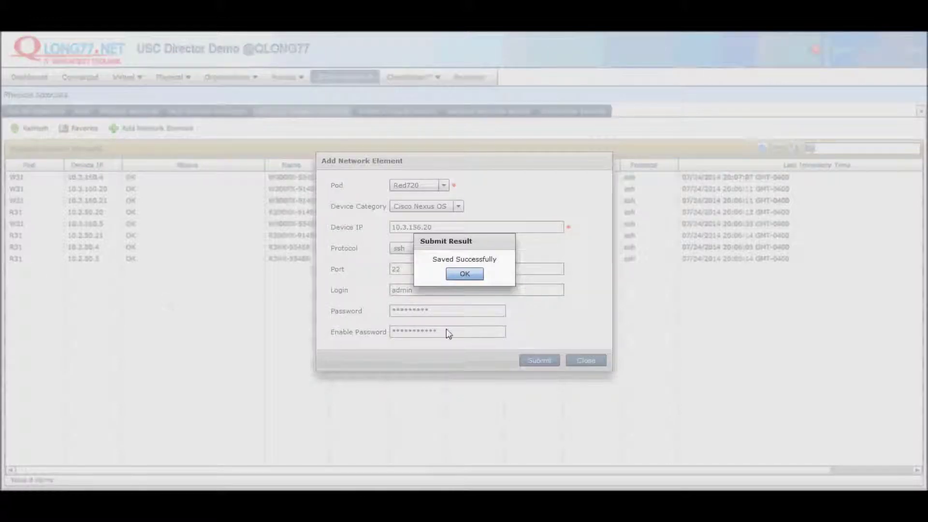
pyautogui.click(464, 274)
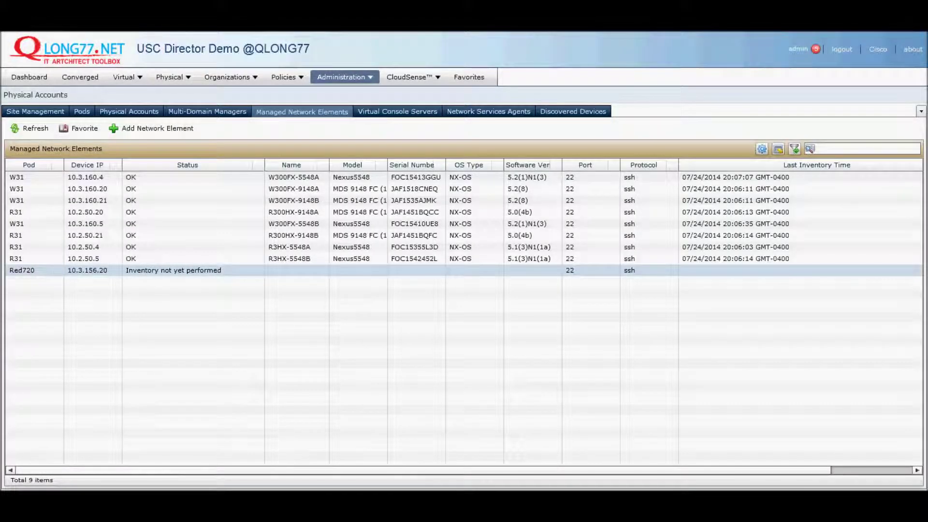
pyautogui.click(56, 273)
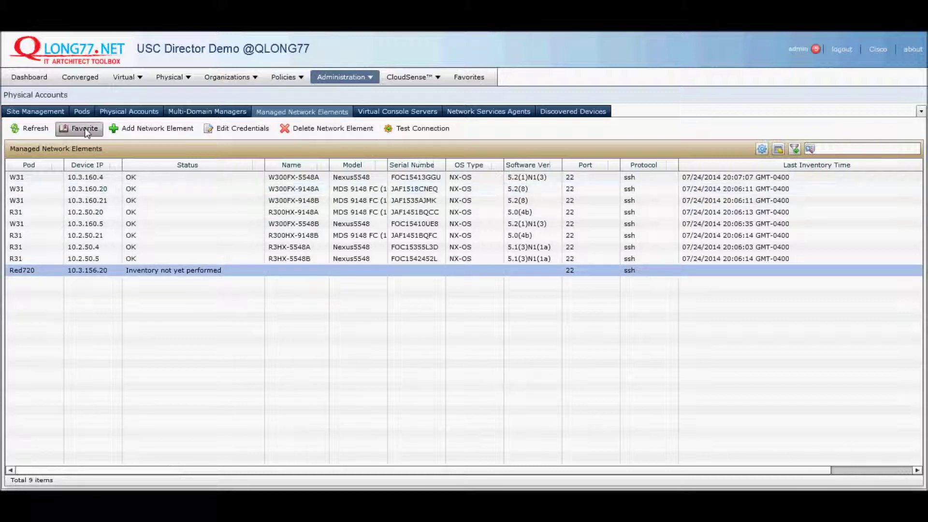
pyautogui.click(130, 135)
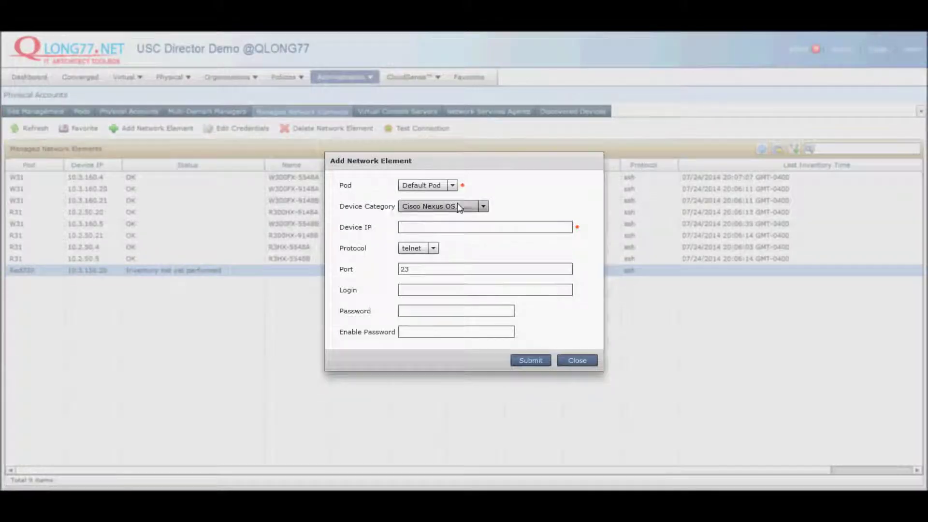
# Step: Set pod Red720, keep Cisco Nexus OS, paste IP 10.3.156.21, and choose ssh
pyautogui.click(443, 186)
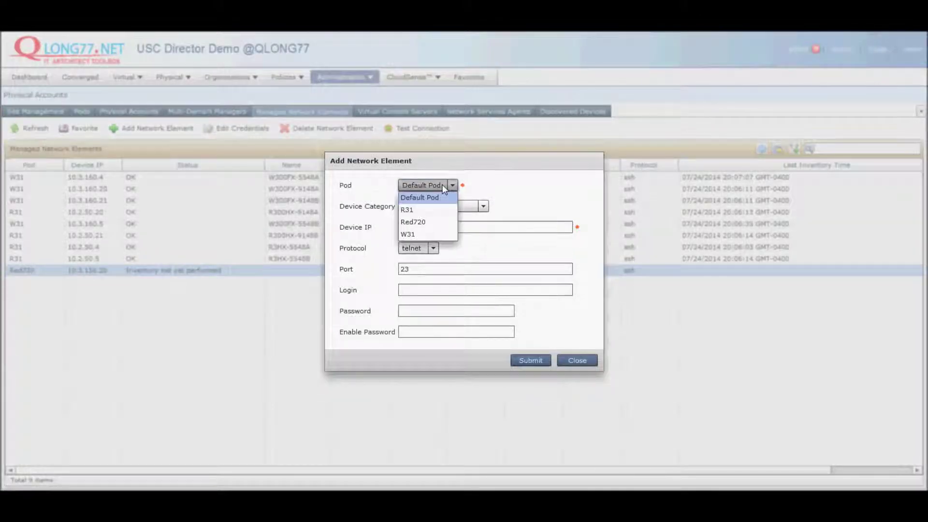
pyautogui.click(414, 221)
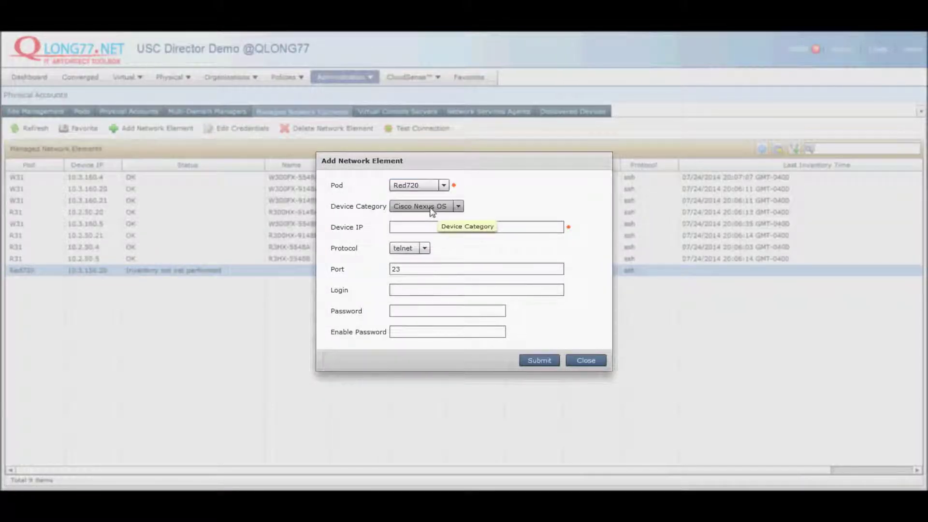
pyautogui.click(430, 208)
pyautogui.click(430, 208)
pyautogui.click(423, 224)
pyautogui.hotkey('ctrl', 'v')
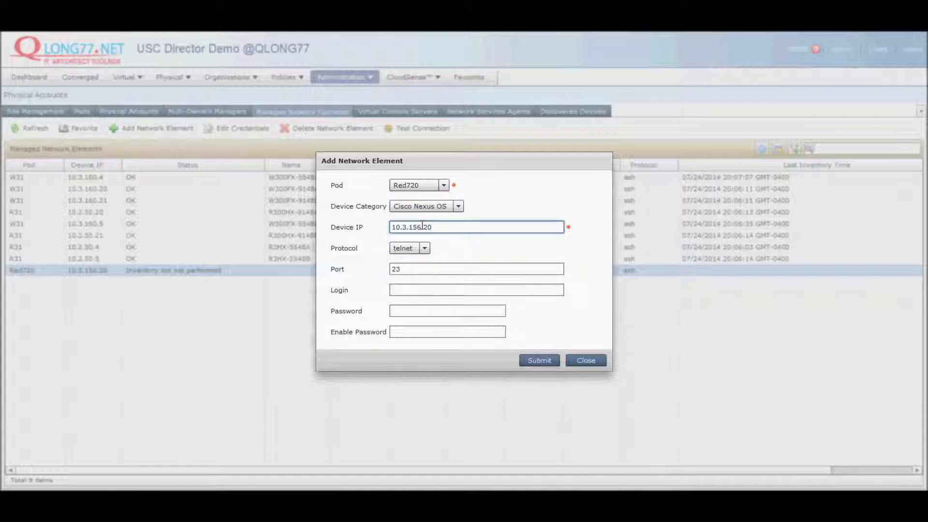
pyautogui.click(418, 248)
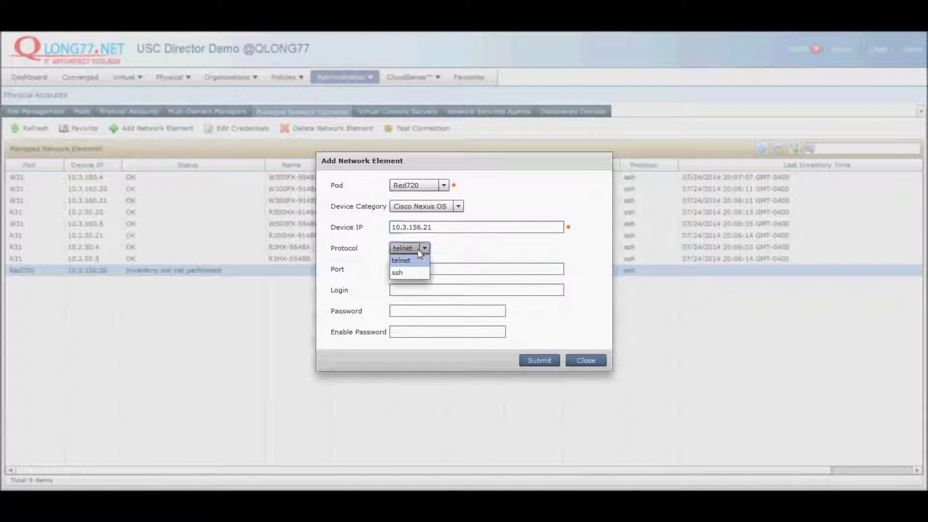
pyautogui.click(412, 272)
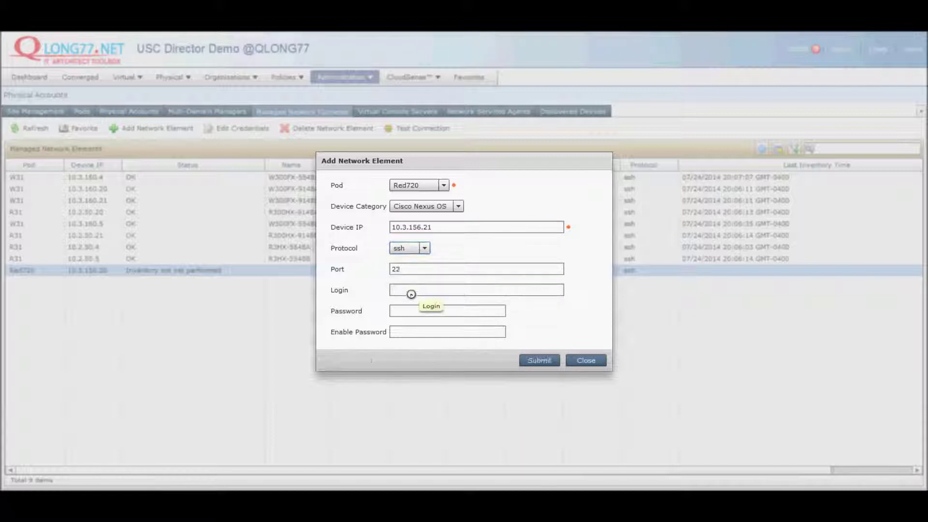
# Step: Enter login admin and the passwords, then submit and acknowledge the save
pyautogui.click(411, 292)
pyautogui.write('admin')
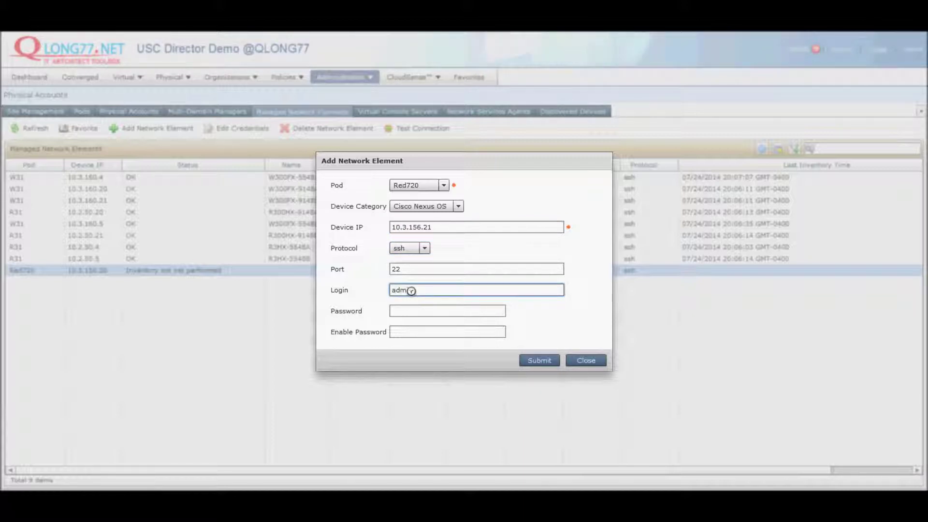
pyautogui.press('Tab')
pyautogui.write('*******')
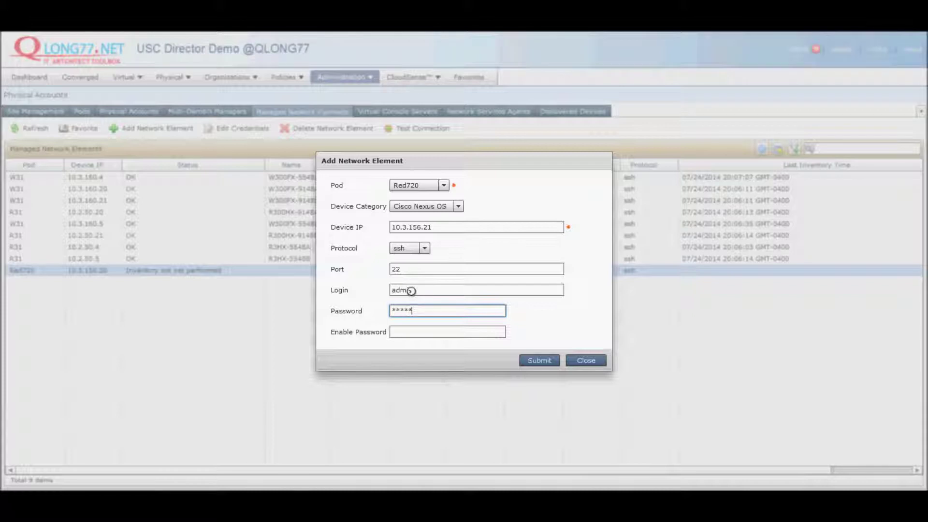
pyautogui.write('**')
pyautogui.click(424, 332)
pyautogui.write('*********')
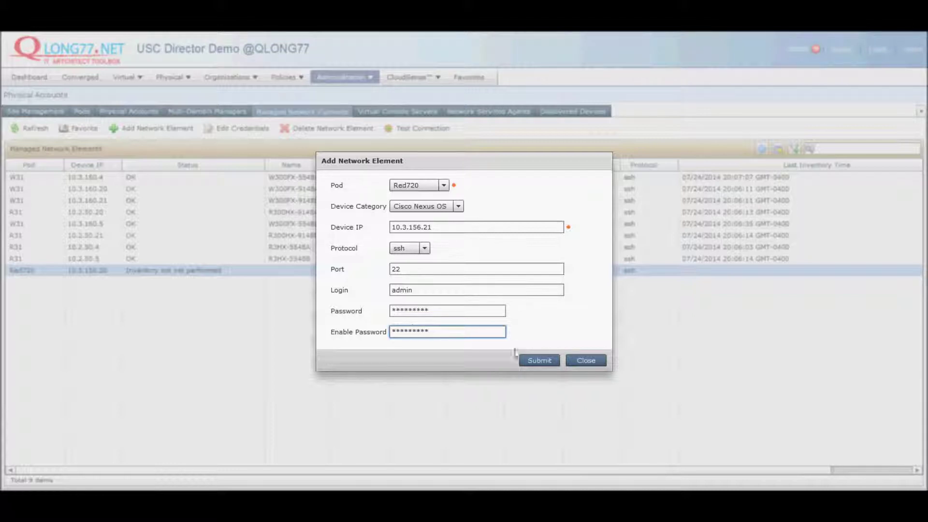
pyautogui.click(530, 358)
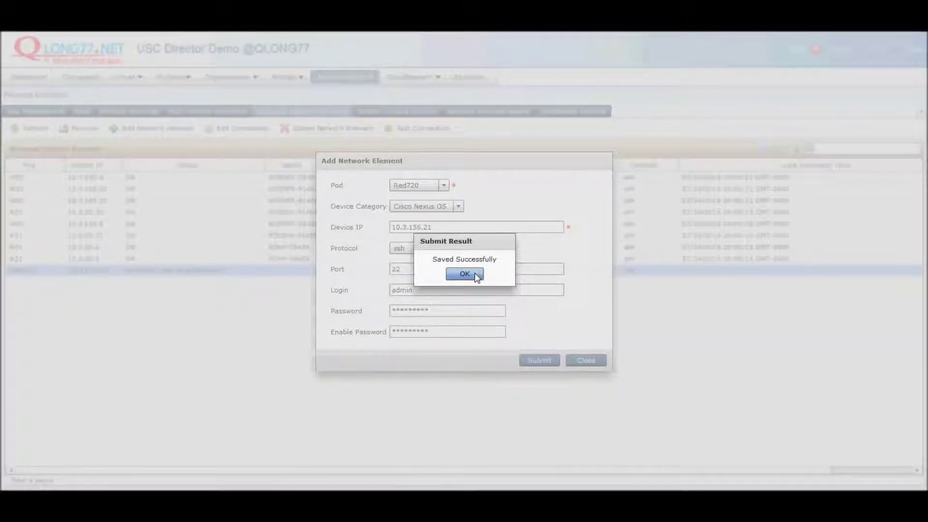
pyautogui.click(464, 274)
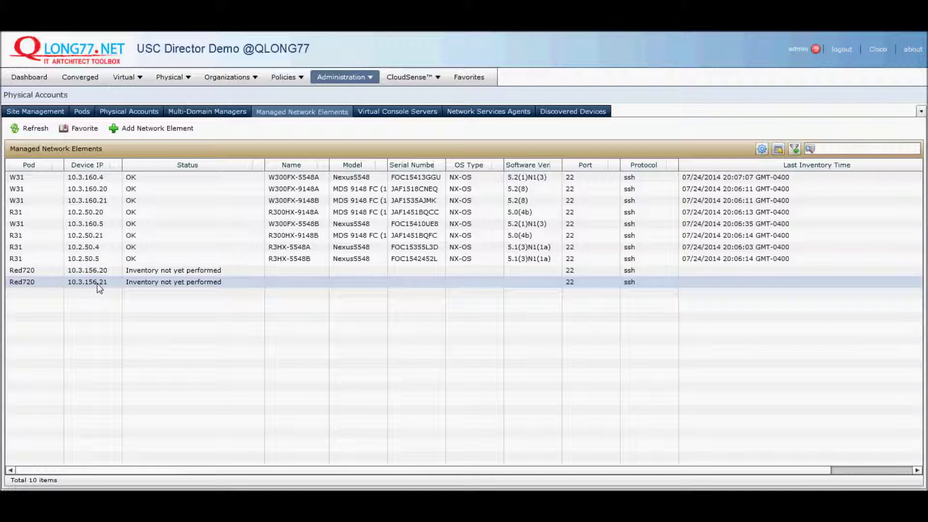
# Step: Start another network element in pod Red720 with Cisco Nexus OS and protocol ssh
pyautogui.click(99, 287)
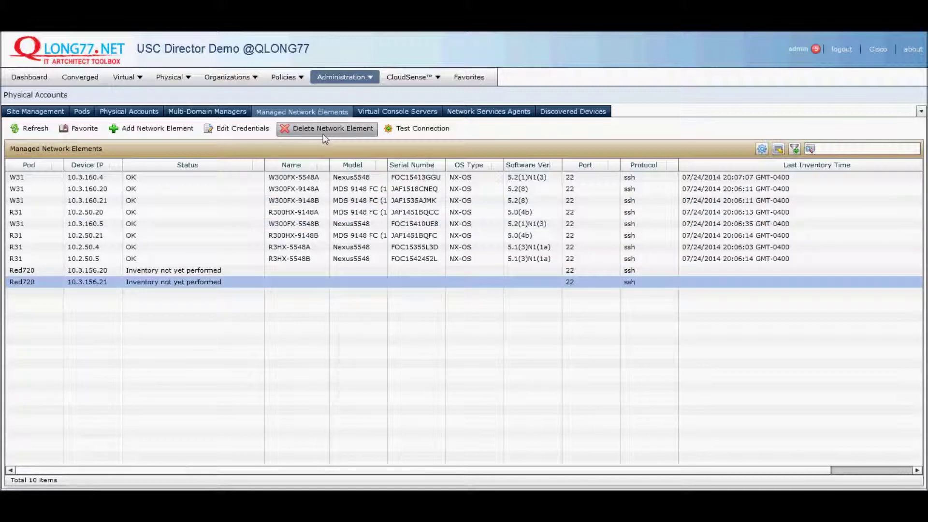
pyautogui.click(141, 134)
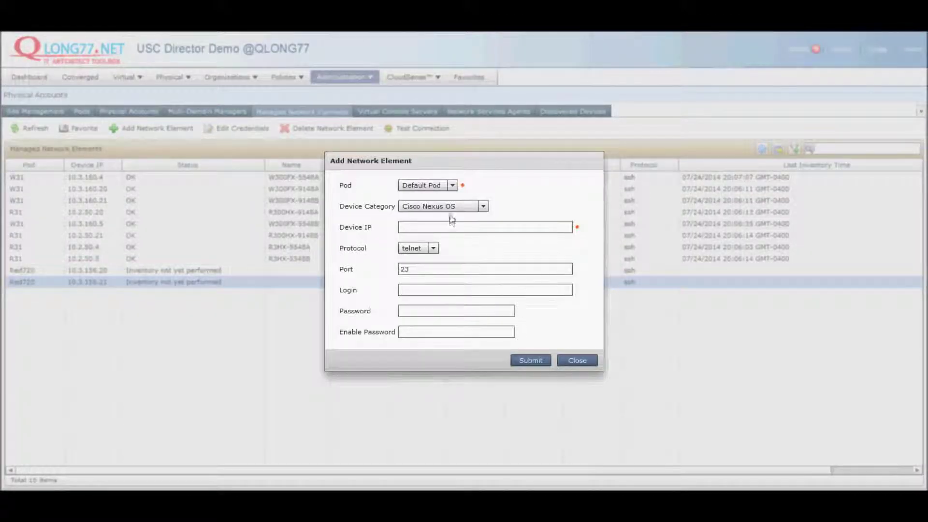
pyautogui.click(449, 190)
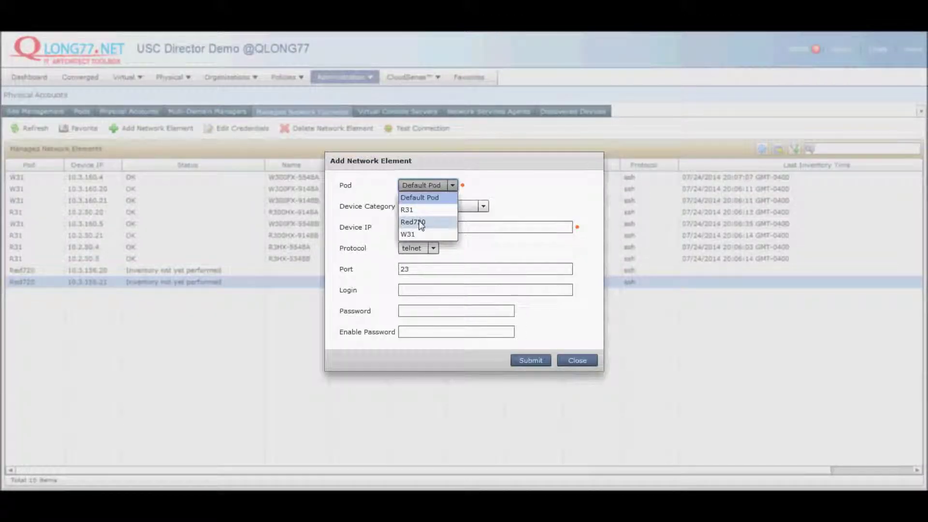
pyautogui.click(420, 223)
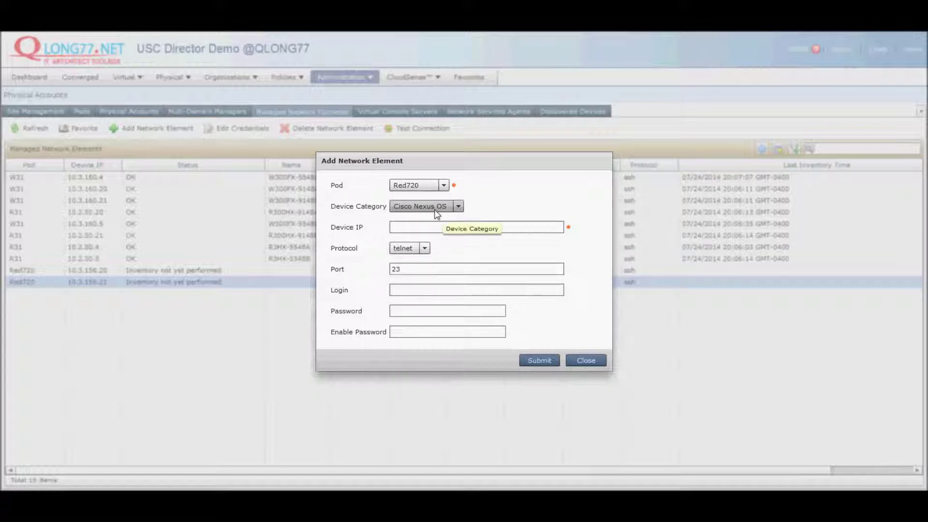
pyautogui.click(434, 210)
pyautogui.click(433, 212)
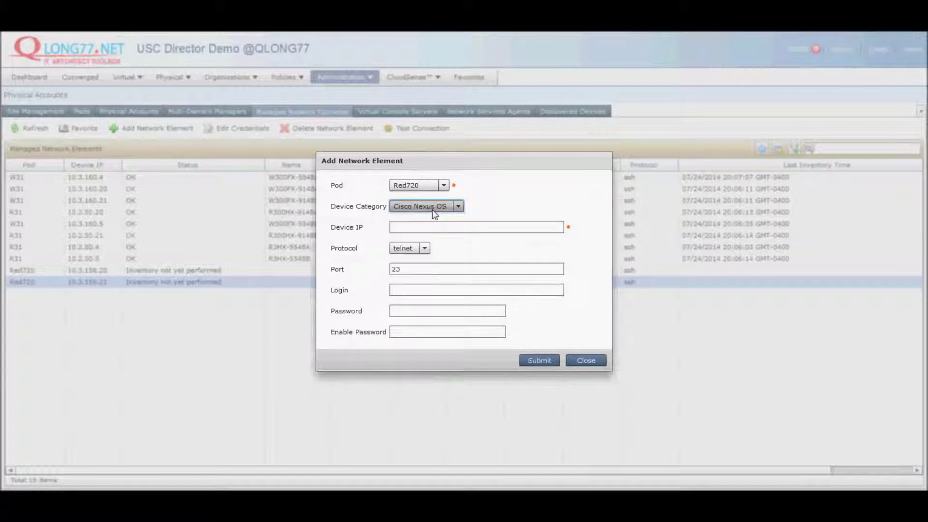
pyautogui.click(411, 249)
pyautogui.click(409, 272)
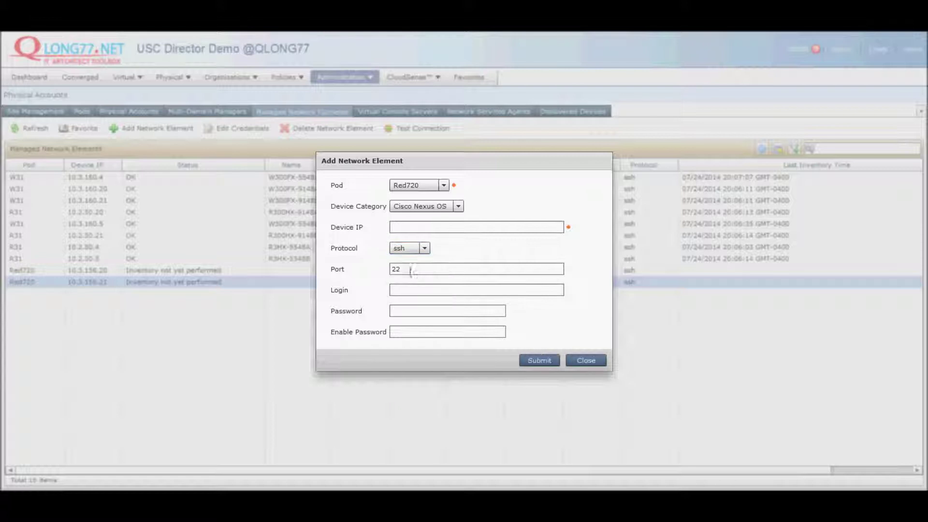
# Step: Enter IP 10.3.156.4, login admin, password and enable password, then submit
pyautogui.click(428, 229)
pyautogui.write('10.3.156.4')
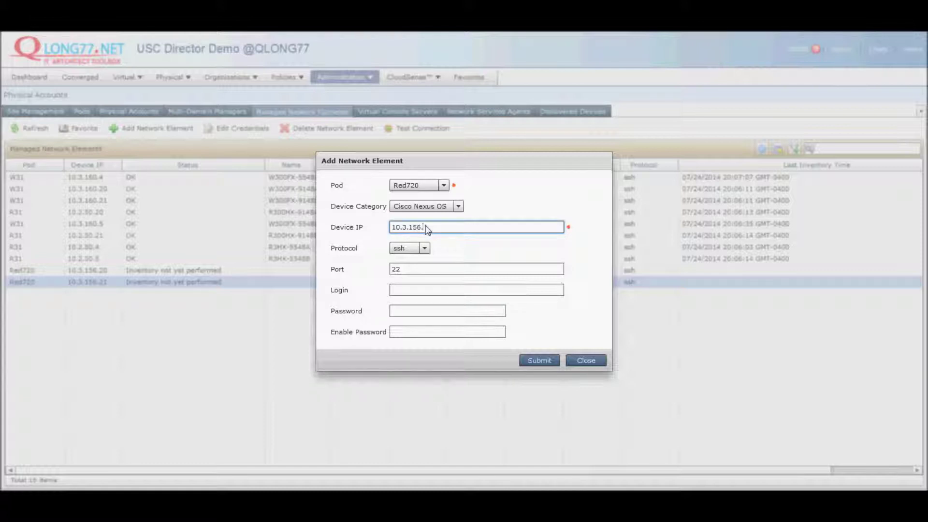
pyautogui.click(412, 290)
pyautogui.write('admin')
pyautogui.press('Tab')
pyautogui.write('*********')
pyautogui.press('Tab')
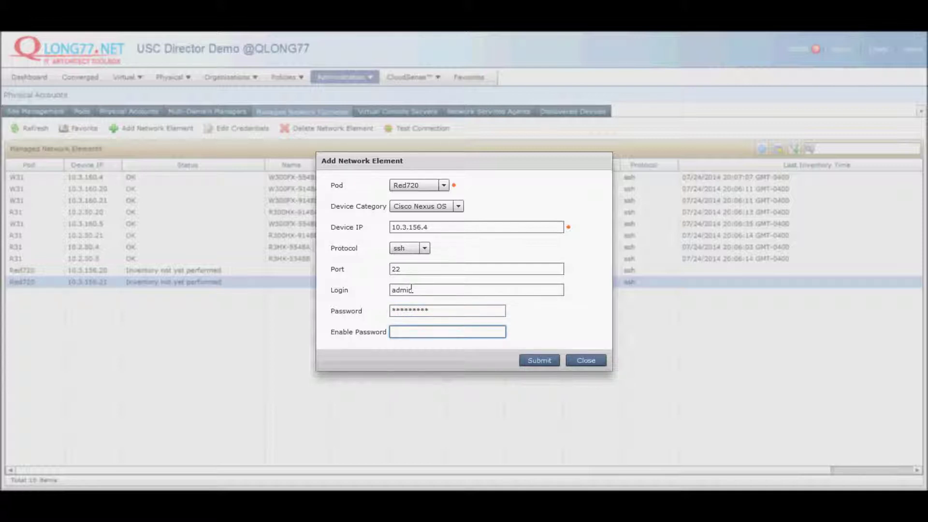
pyautogui.write('******')
pyautogui.click(535, 357)
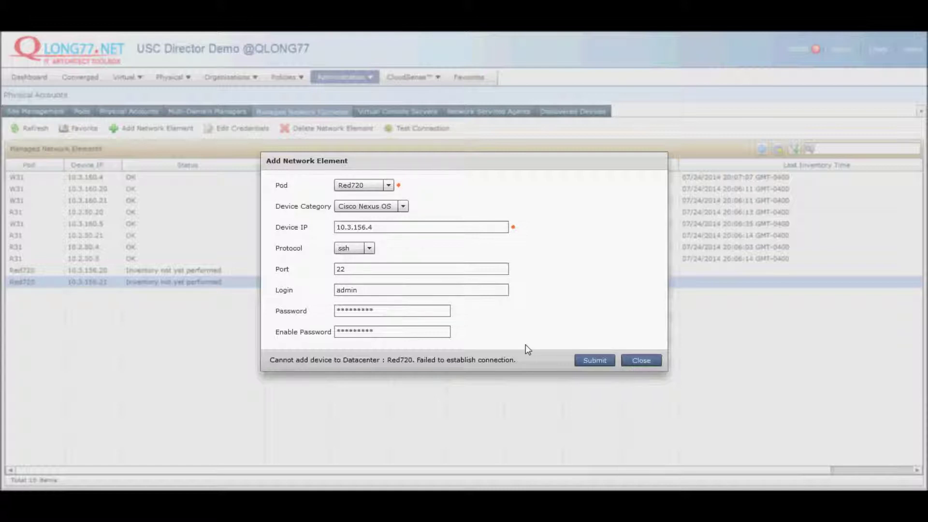
# Step: Retype the password and enable password for 10.3.156.4, submit, and acknowledge the save
pyautogui.click(392, 312)
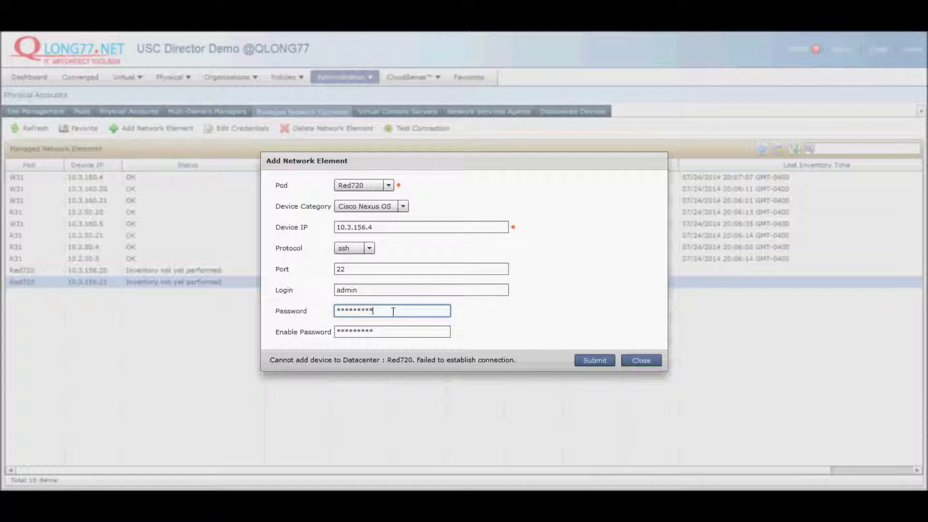
pyautogui.write('*******')
pyautogui.press('Tab')
pyautogui.click(393, 311)
pyautogui.moveTo(414, 311); pyautogui.dragTo(263, 300)
pyautogui.write('*******')
pyautogui.press('Tab')
pyautogui.write('*********')
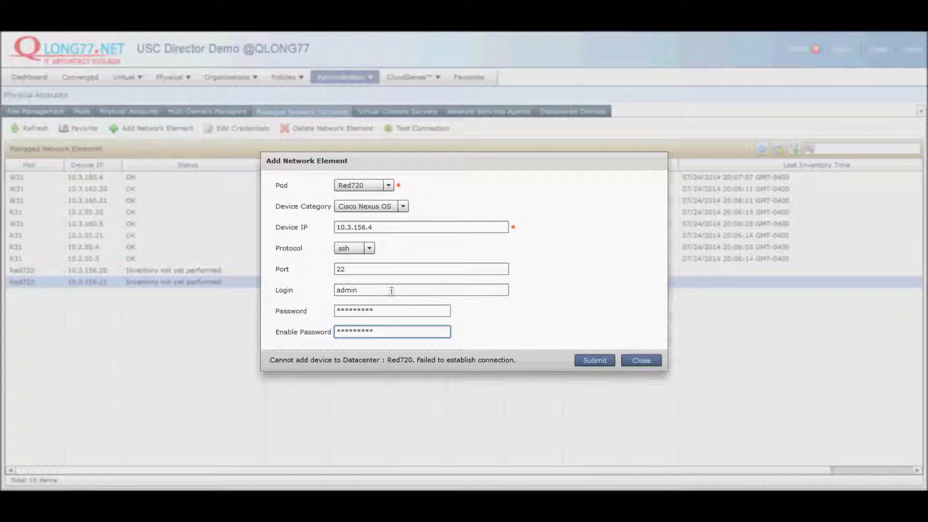
pyautogui.click(579, 360)
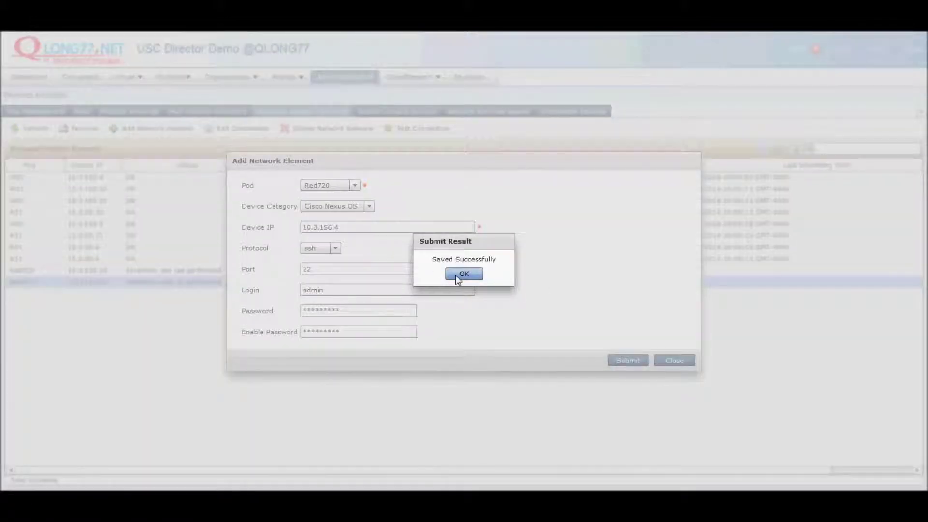
pyautogui.click(457, 276)
# Step: Start another network element in pod Red720, keeping Cisco Nexus OS
pyautogui.click(463, 274)
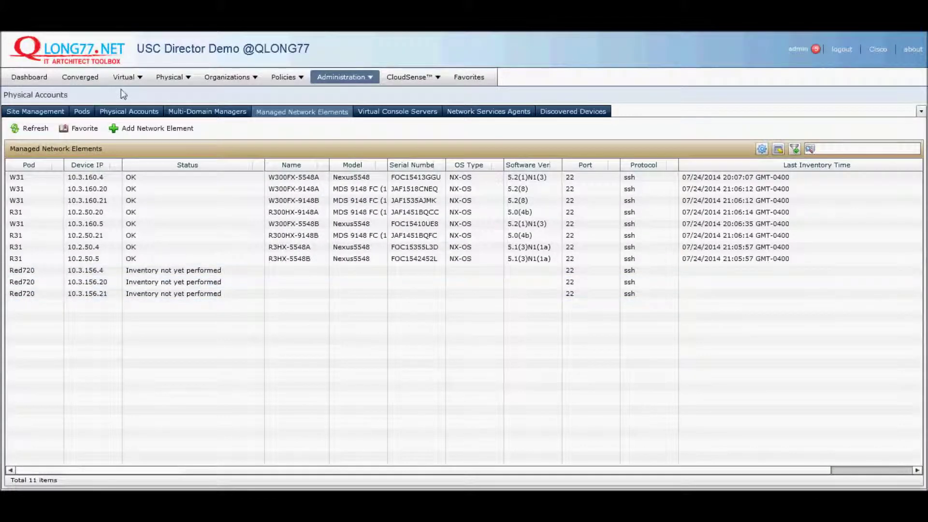
pyautogui.click(132, 129)
pyautogui.click(440, 184)
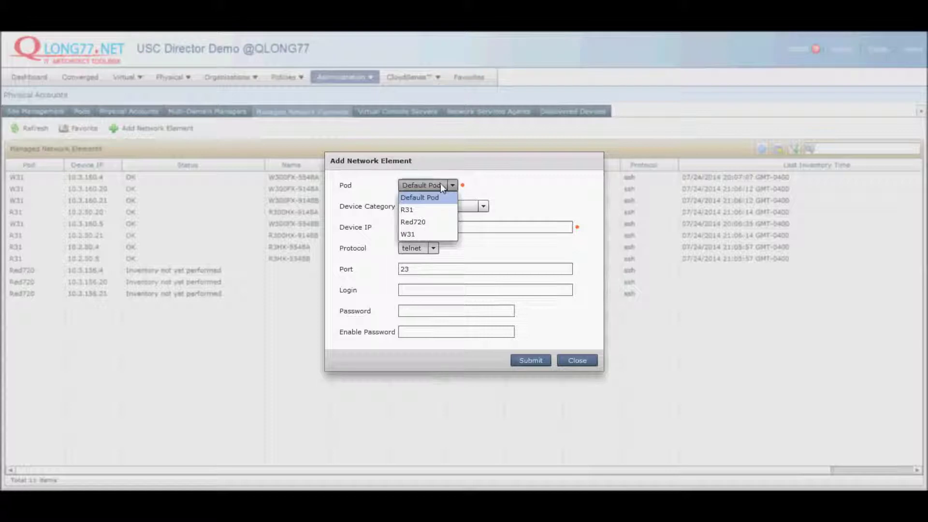
pyautogui.click(424, 223)
pyautogui.click(438, 208)
pyautogui.click(438, 209)
# Step: Enter IP 10.3.156.5, switch protocol to ssh, fill login and passwords, submit and confirm
pyautogui.click(425, 227)
pyautogui.write('10.4')
pyautogui.write('3.156')
pyautogui.write('.')
pyautogui.write('3')
pyautogui.press('Tab')
pyautogui.press('Down')
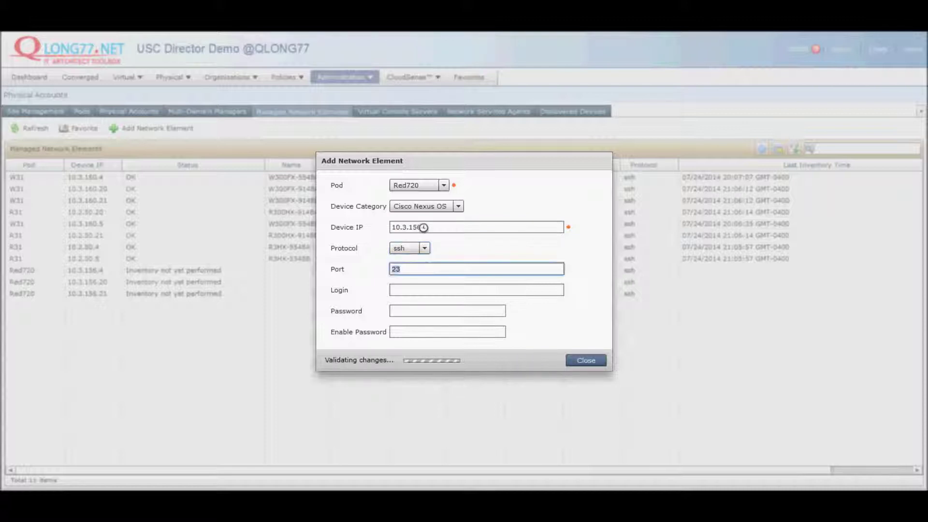
pyautogui.press('Tab')
pyautogui.press('Tab')
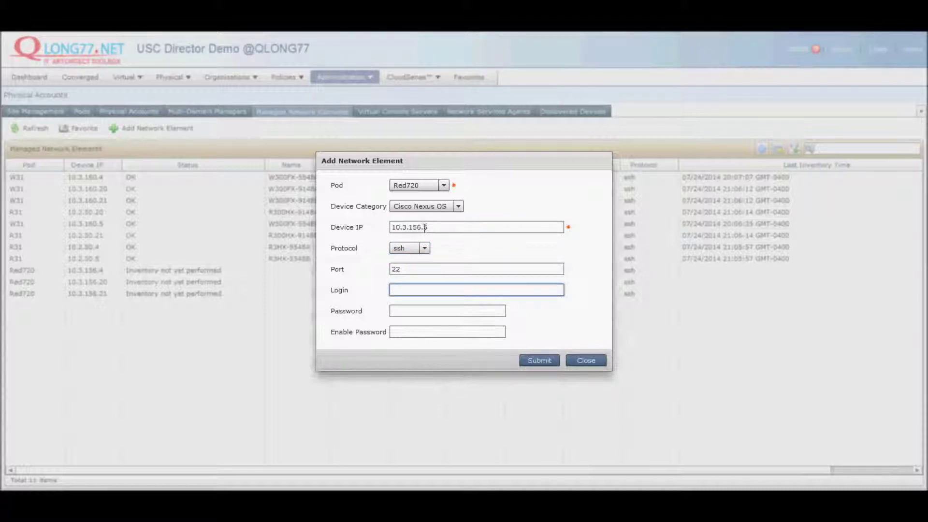
pyautogui.write('admin')
pyautogui.press('Tab')
pyautogui.write('*********')
pyautogui.press('Tab')
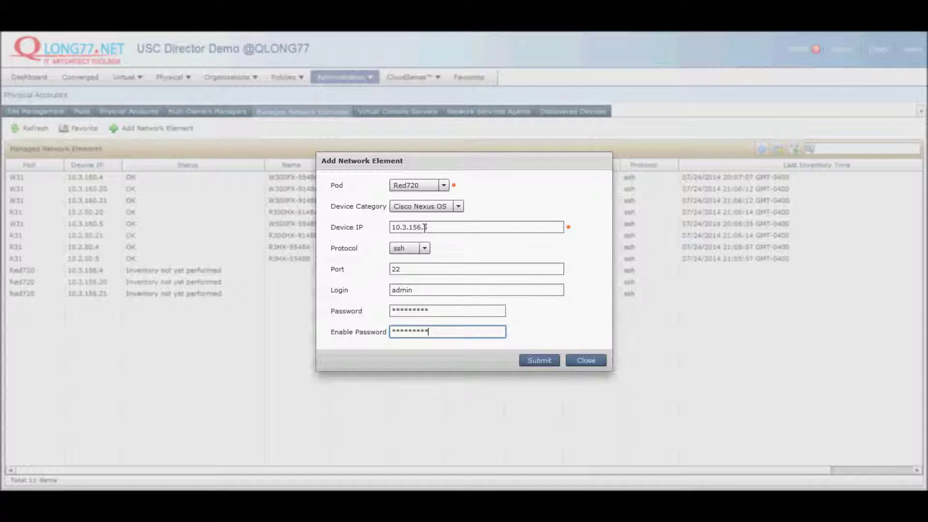
pyautogui.write('*********')
pyautogui.click(538, 358)
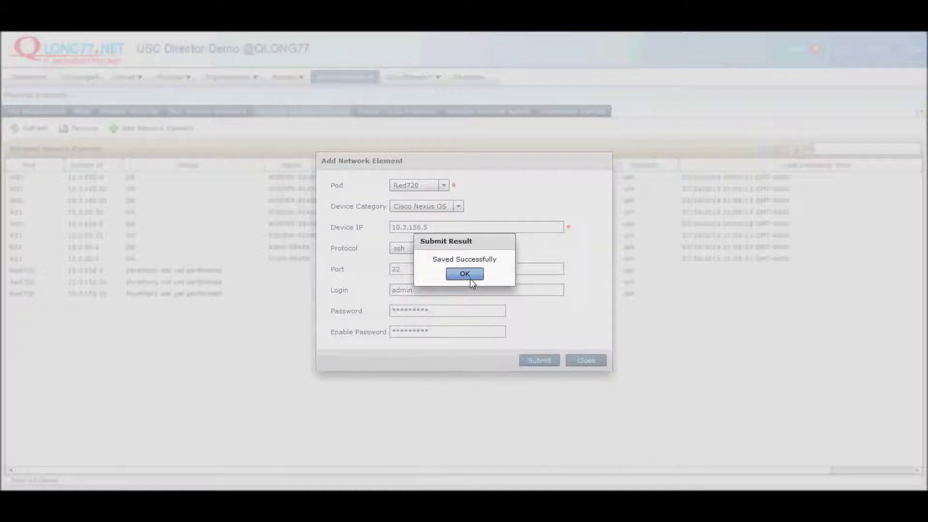
pyautogui.click(465, 274)
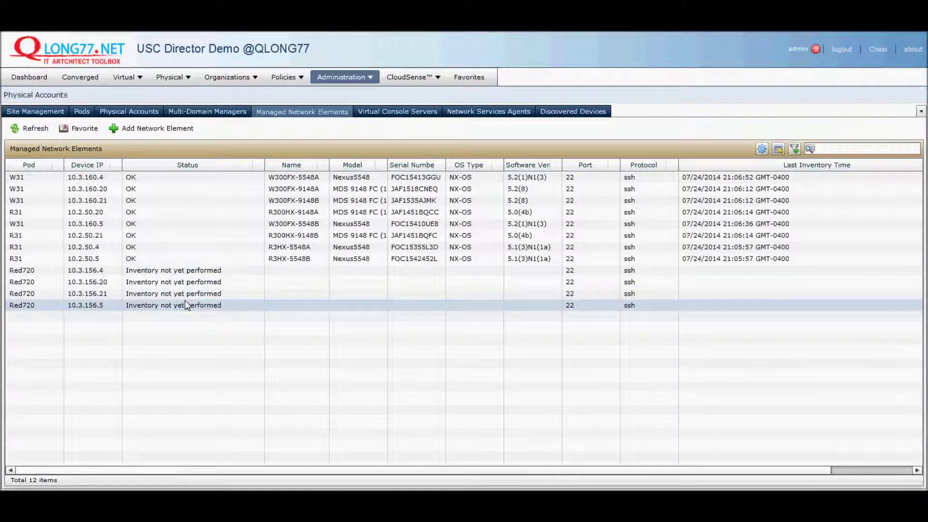
# Step: Start another network element in pod Red720, Cisco Nexus OS, IP 10.3.156.15
pyautogui.click(138, 129)
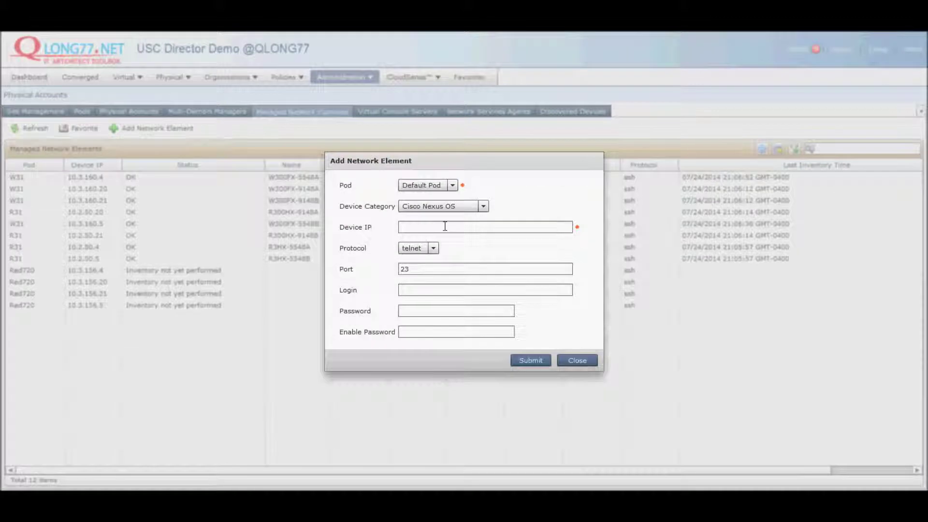
pyautogui.click(443, 186)
pyautogui.click(416, 219)
pyautogui.click(421, 210)
pyautogui.click(416, 242)
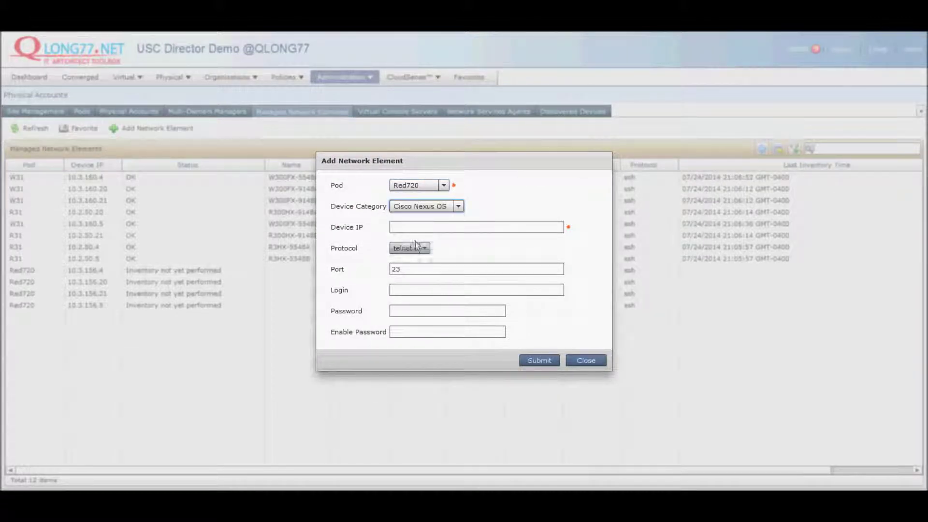
pyautogui.click(410, 228)
pyautogui.write('10.3.156.')
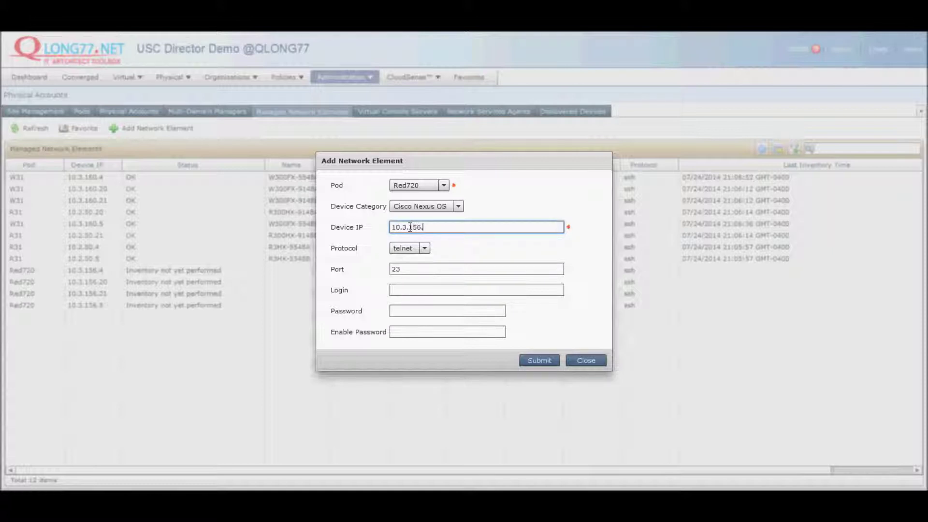
pyautogui.press('Tab')
pyautogui.press('Tab')
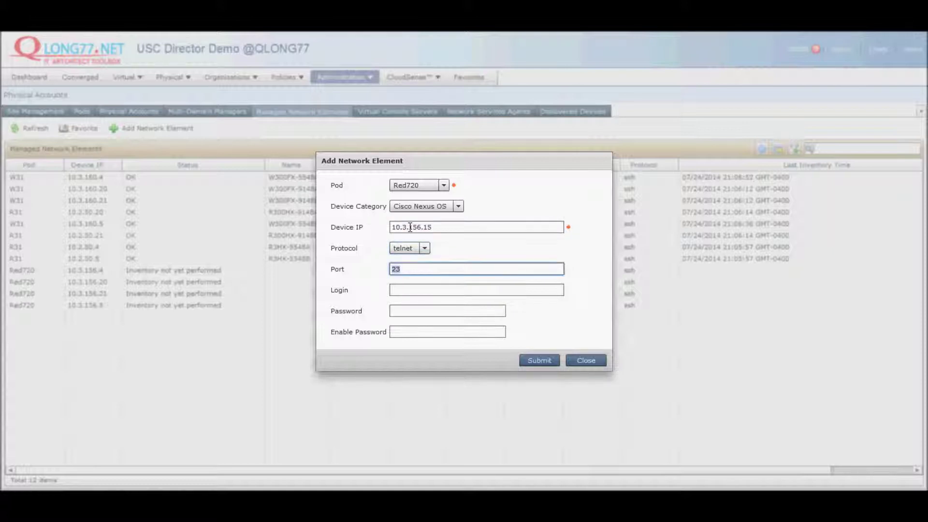
# Step: Choose ssh, enter the login and passwords, then submit and acknowledge the save
pyautogui.click(424, 248)
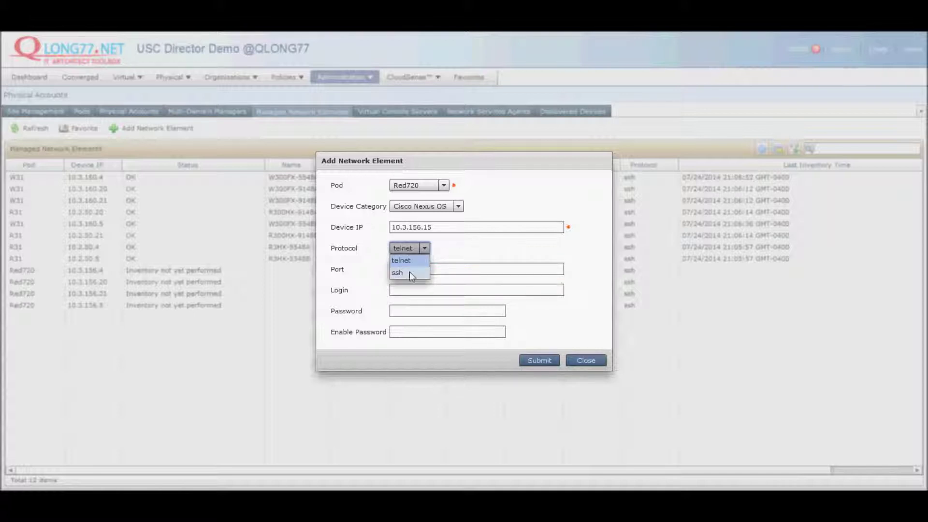
pyautogui.click(410, 272)
pyautogui.click(401, 290)
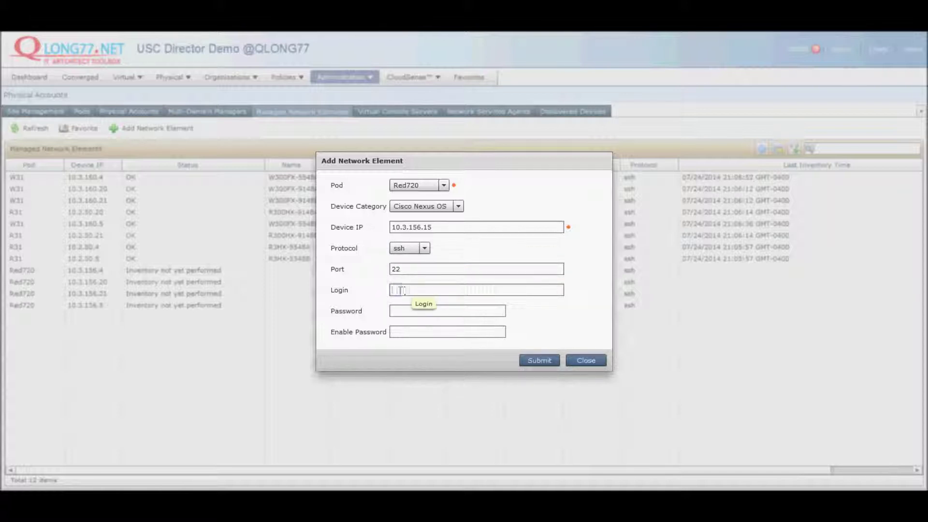
pyautogui.write('rd')
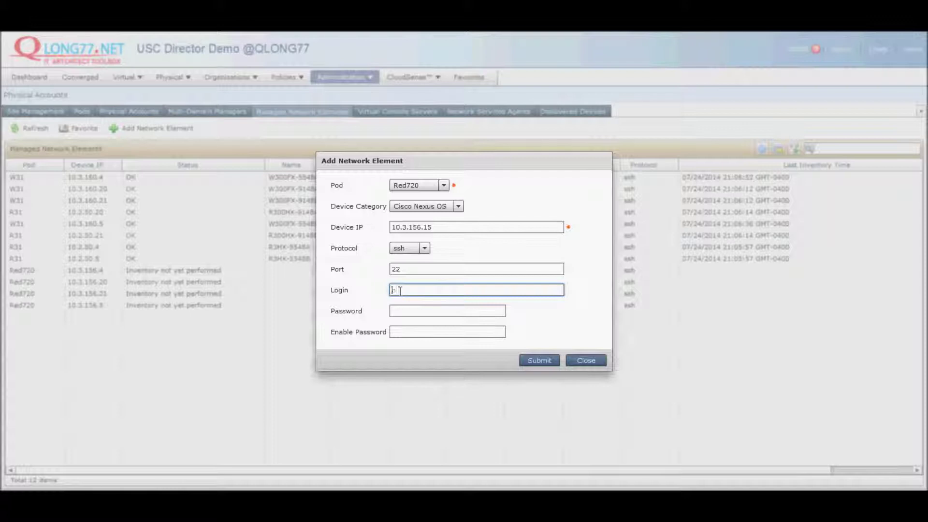
pyautogui.write('min')
pyautogui.press('Tab')
pyautogui.write('*******')
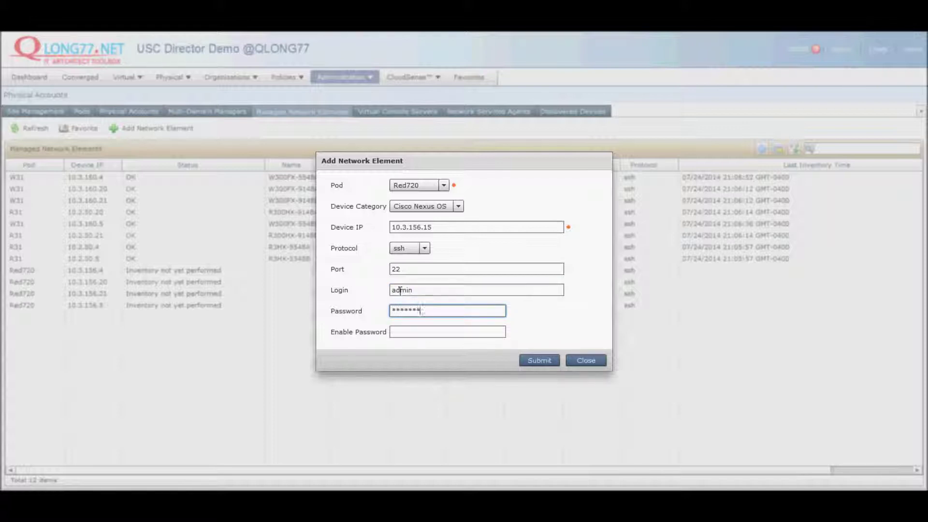
pyautogui.press('Tab')
pyautogui.write('*')
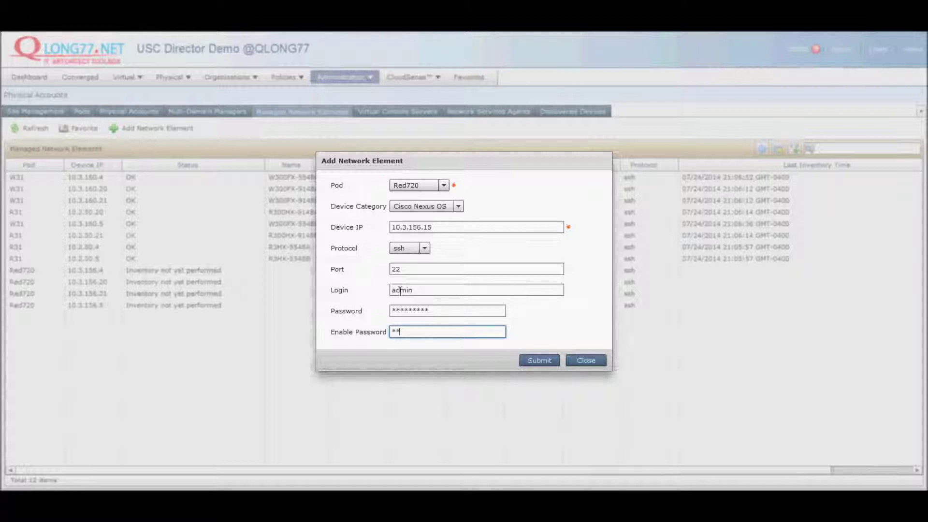
pyautogui.click(536, 360)
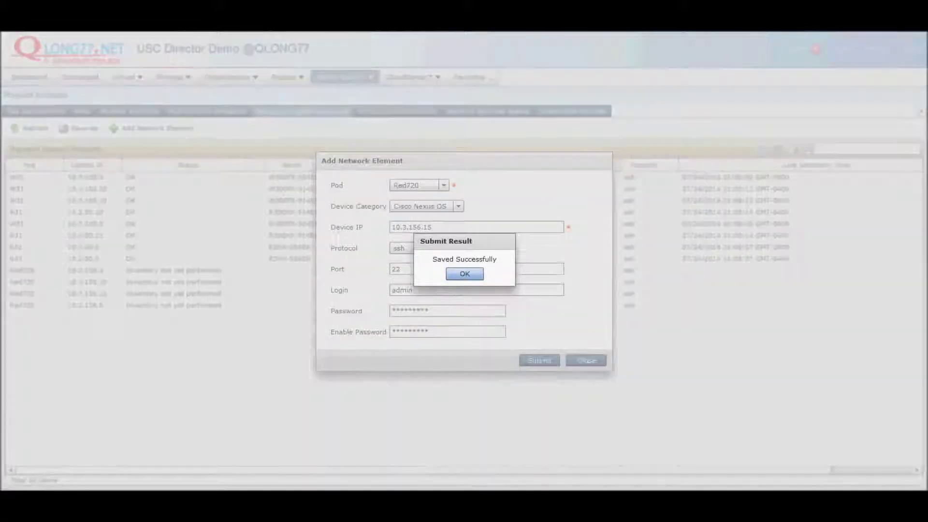
pyautogui.click(475, 278)
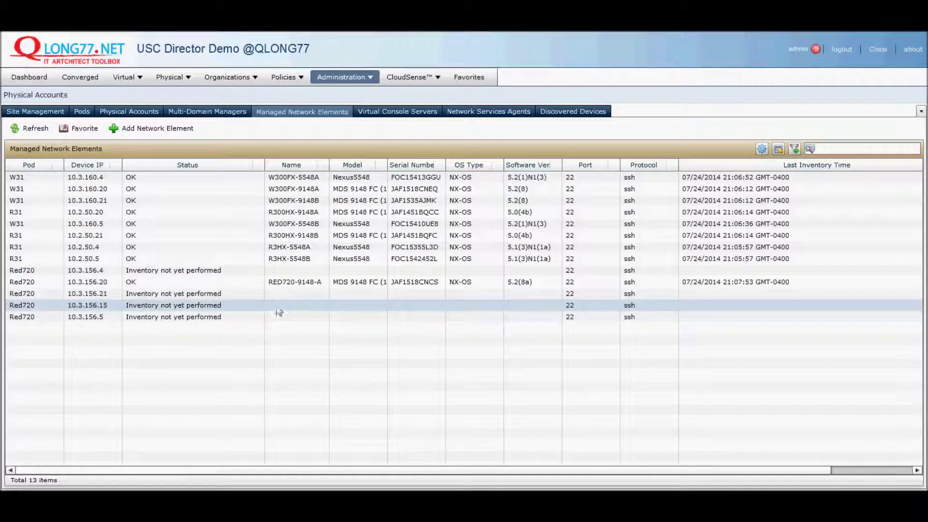
# Step: Select the 10.3.156.5 element row and open the Administration menu
pyautogui.click(267, 316)
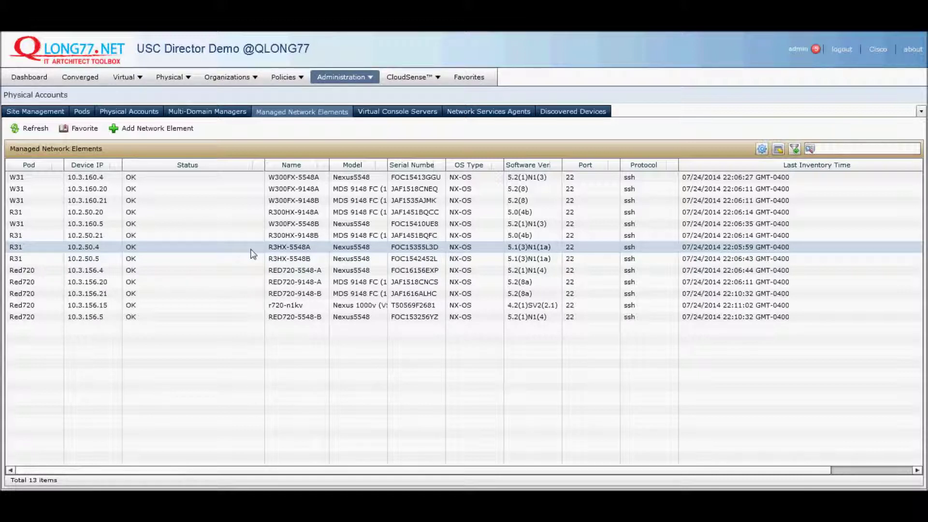
pyautogui.click(373, 76)
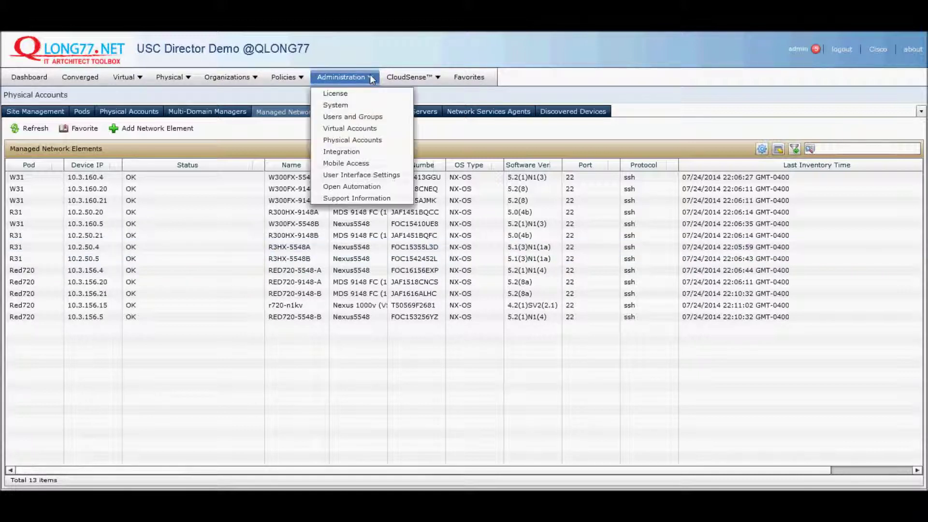
# Step: From Administration > Virtual Accounts, start a new cloud account with VMware as the cloud type
pyautogui.click(352, 129)
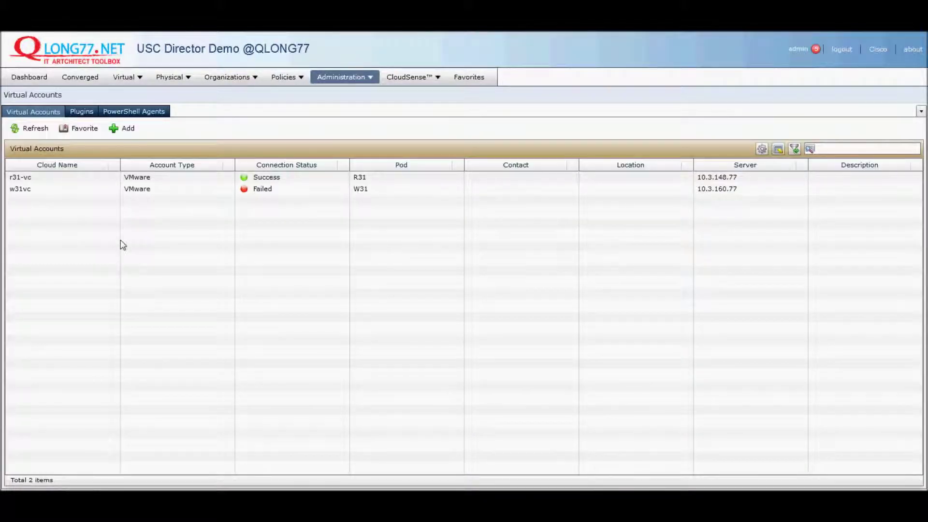
pyautogui.click(125, 129)
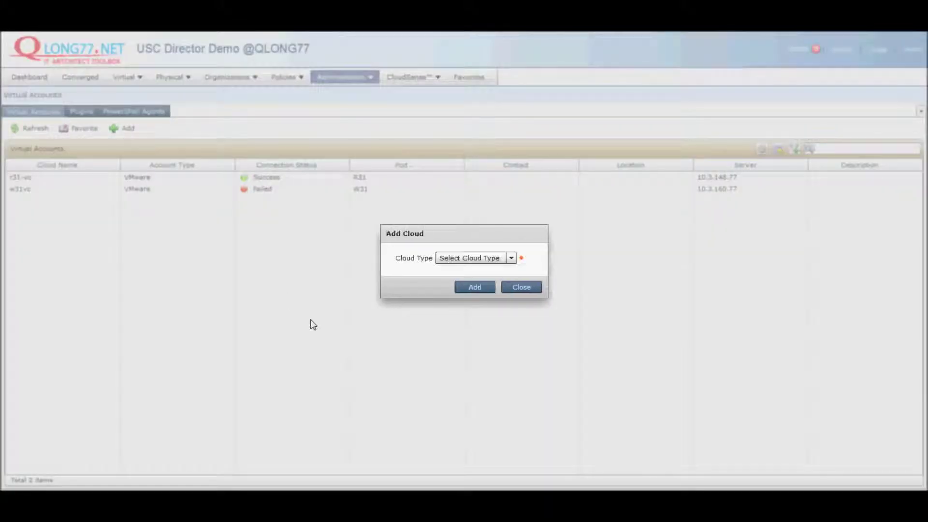
pyautogui.click(466, 259)
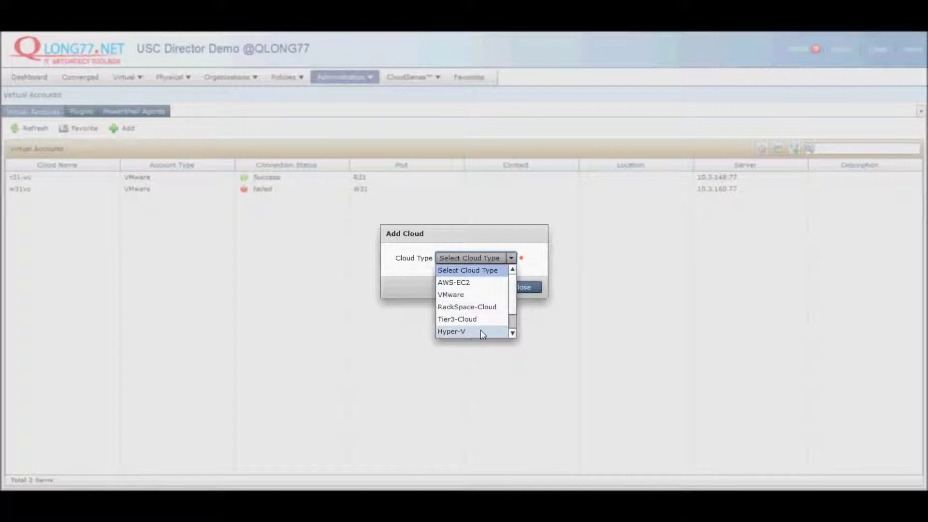
pyautogui.scroll(-1, 480, 329)
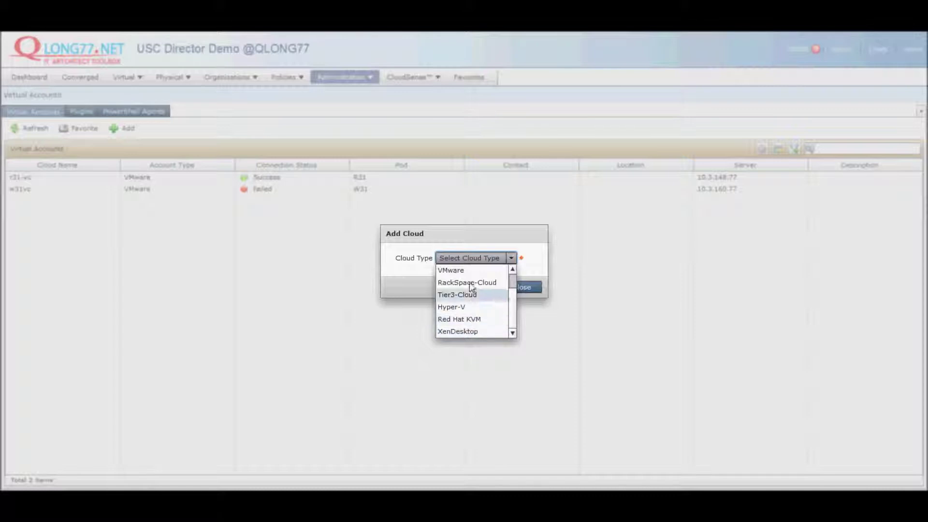
pyautogui.click(465, 269)
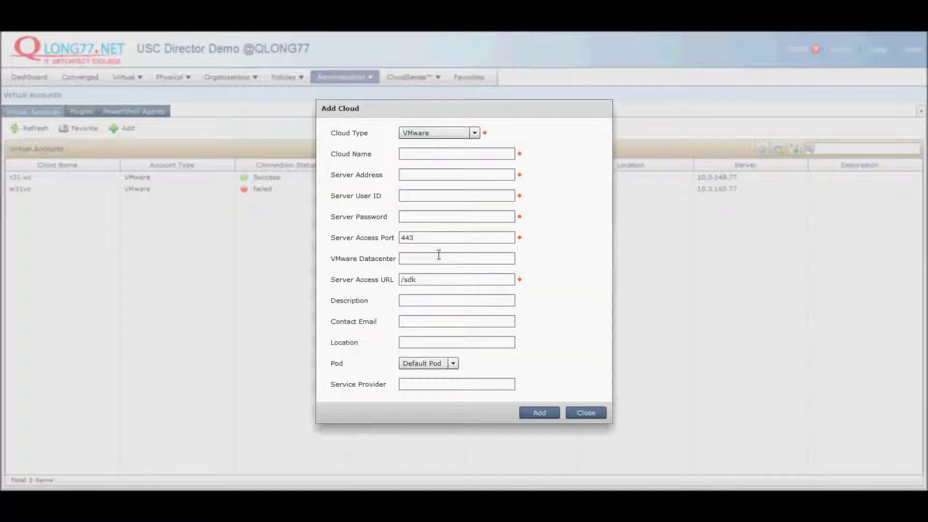
# Step: Name the cloud Red720, set server 10.3.156.77, and enter user ID admin and its password
pyautogui.click(454, 158)
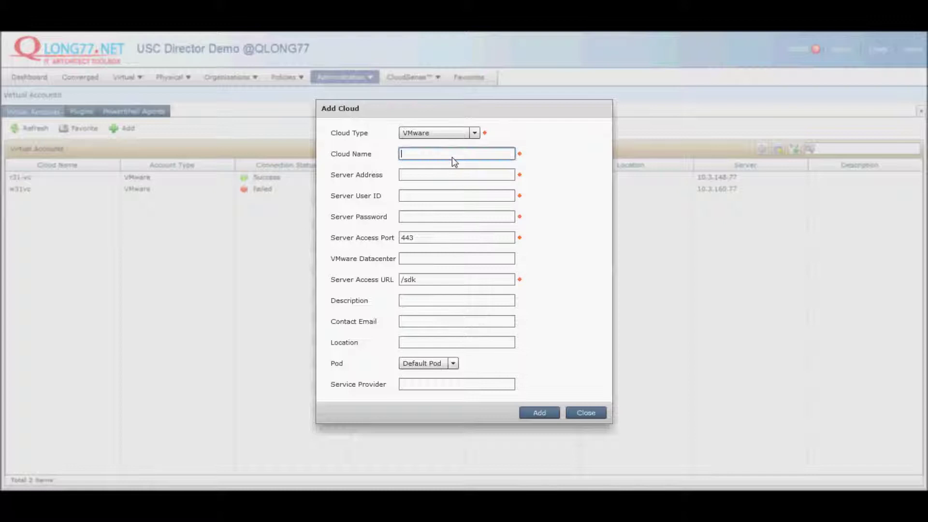
pyautogui.write('Red720')
pyautogui.click(430, 177)
pyautogui.write('10.')
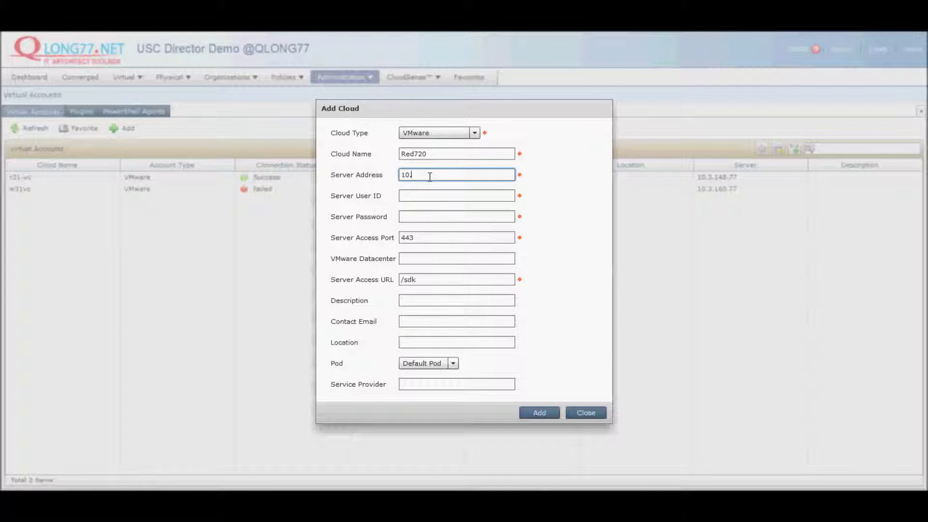
pyautogui.write('3.156.77')
pyautogui.press('Tab')
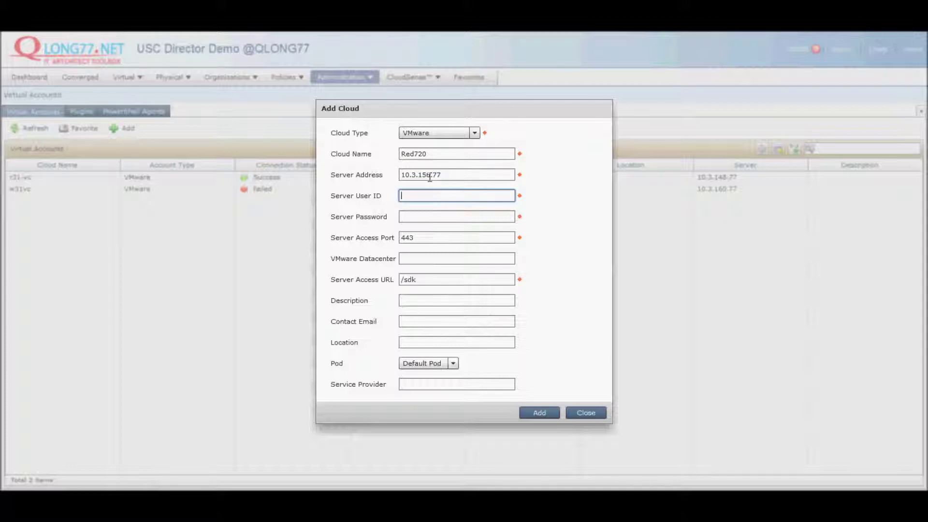
pyautogui.write('admin')
pyautogui.press('Tab')
pyautogui.write('*******')
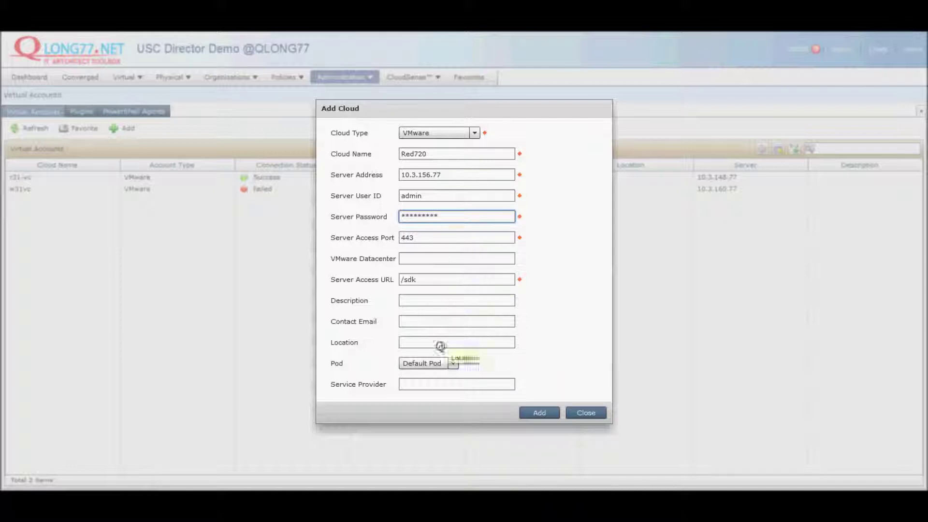
# Step: Assign the account to the Red720 pod and submit it
pyautogui.click(453, 363)
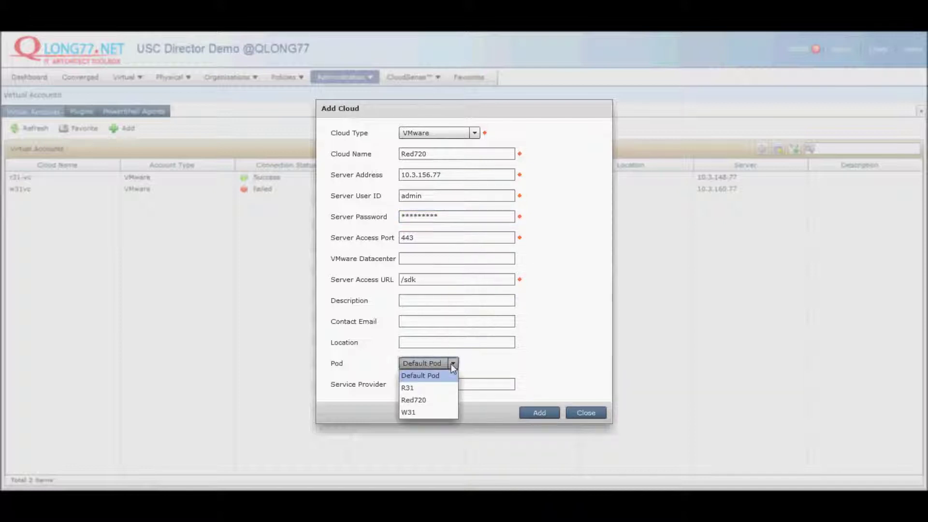
pyautogui.click(428, 402)
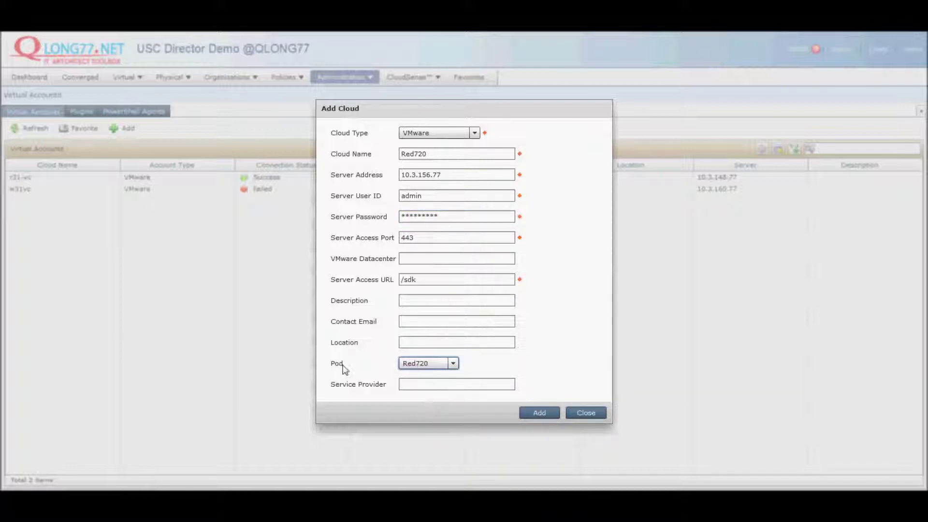
pyautogui.click(540, 413)
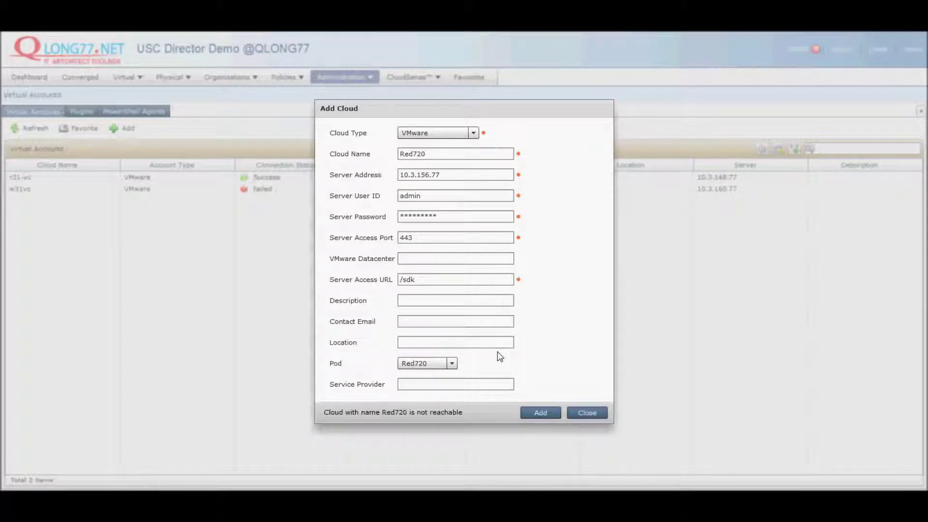
# Step: Re-enter the server password, resubmit the Red720 account, and confirm it is listed with Success status
pyautogui.click(543, 412)
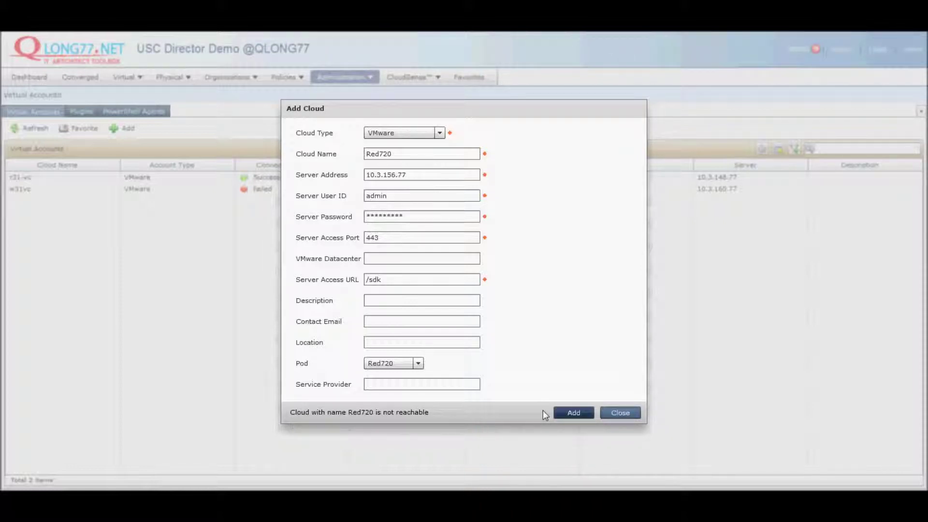
pyautogui.doubleClick(421, 221)
pyautogui.write('*****')
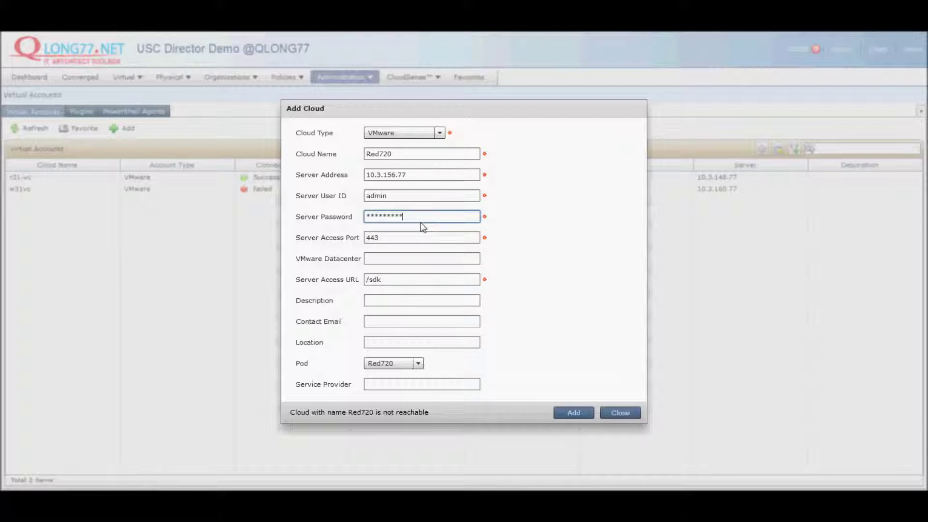
pyautogui.click(574, 412)
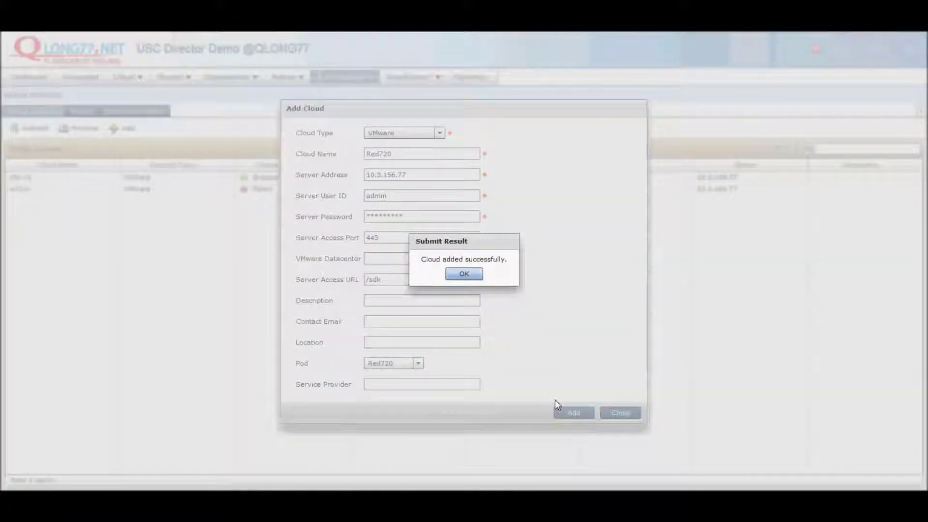
pyautogui.click(468, 277)
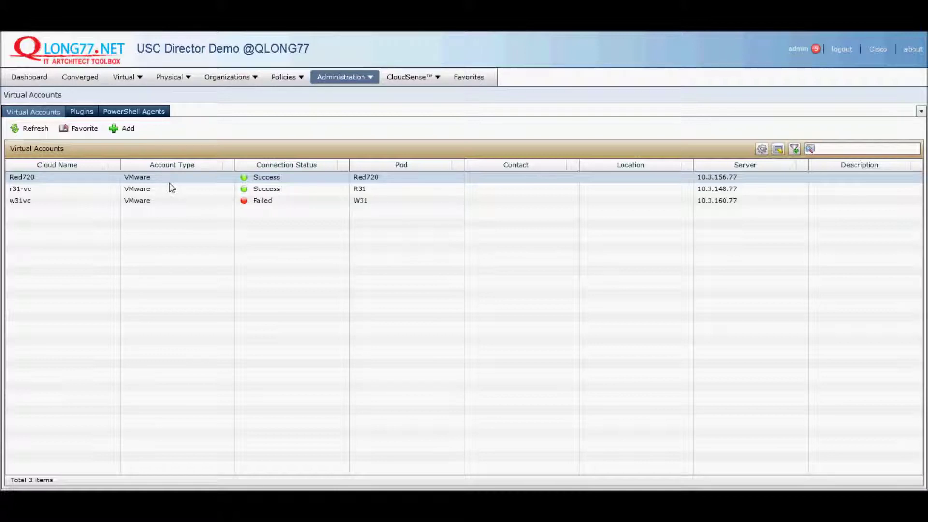
pyautogui.click(54, 182)
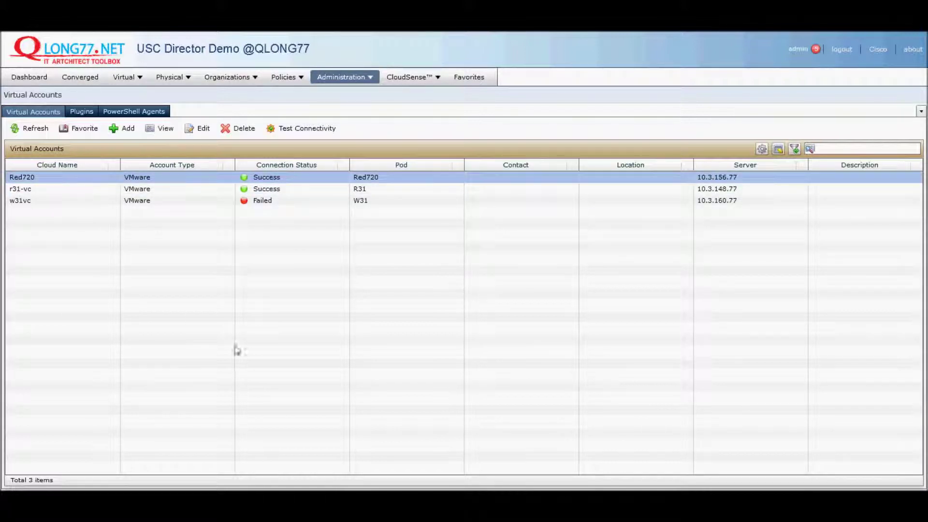
pyautogui.click(542, 175)
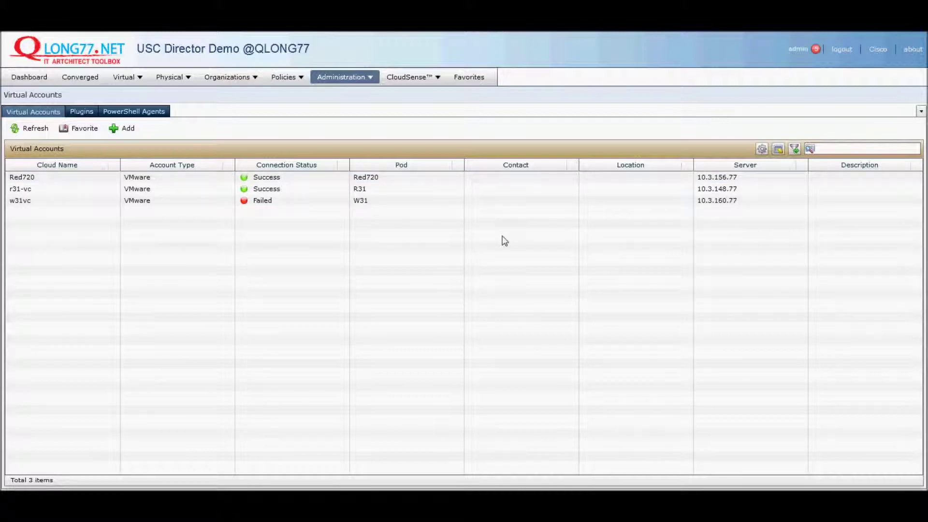
# Step: Show the Red720 pod's converged stack and open the Red720VMAX storage array's report view
pyautogui.click(82, 81)
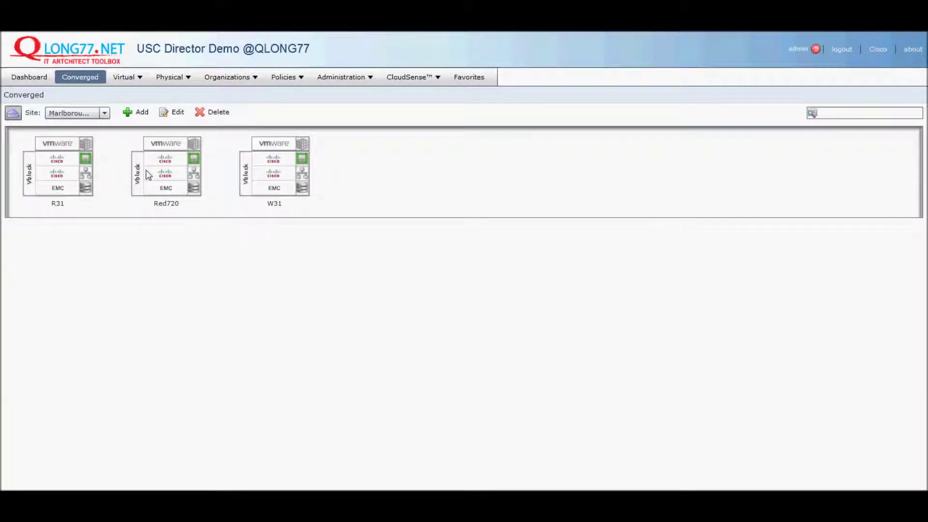
pyautogui.click(148, 175)
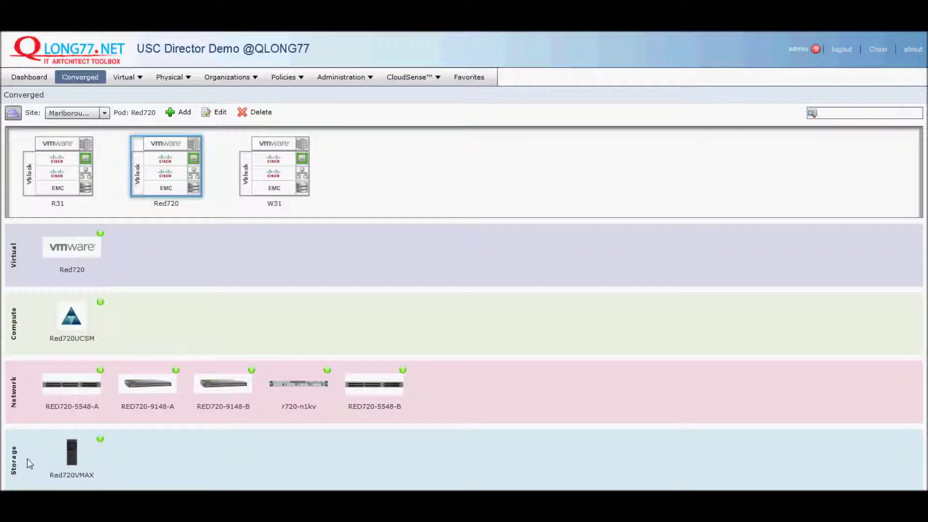
pyautogui.click(68, 459)
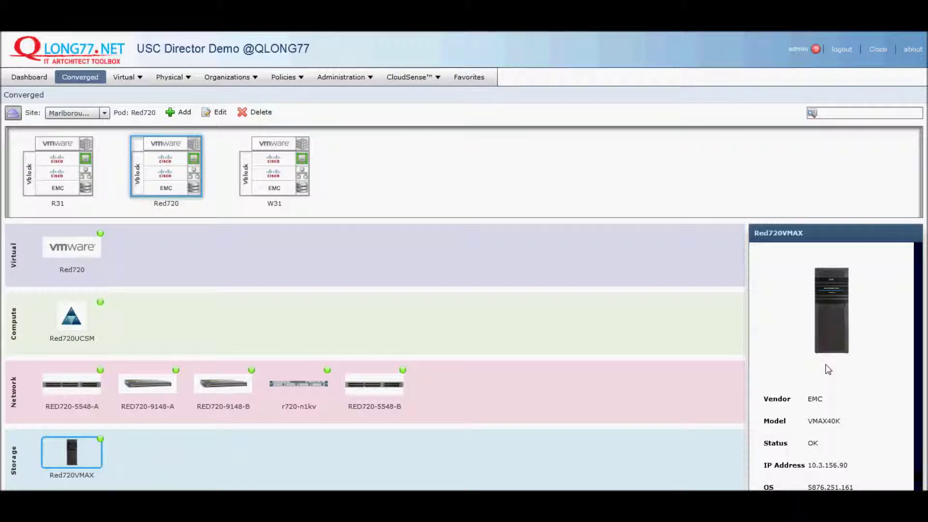
pyautogui.doubleClick(74, 449)
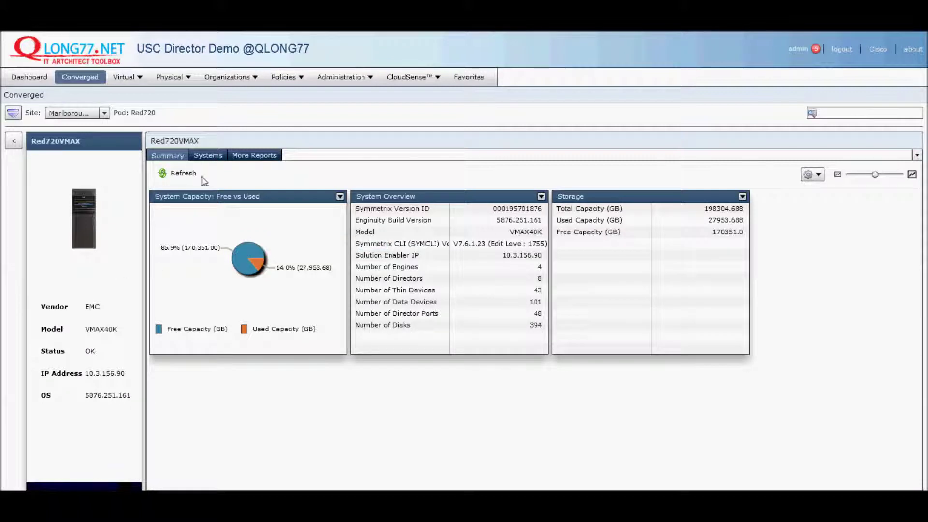
# Step: Inspect the Red720 VMAX40K system's devices, then return to the Red720 stack
pyautogui.click(211, 156)
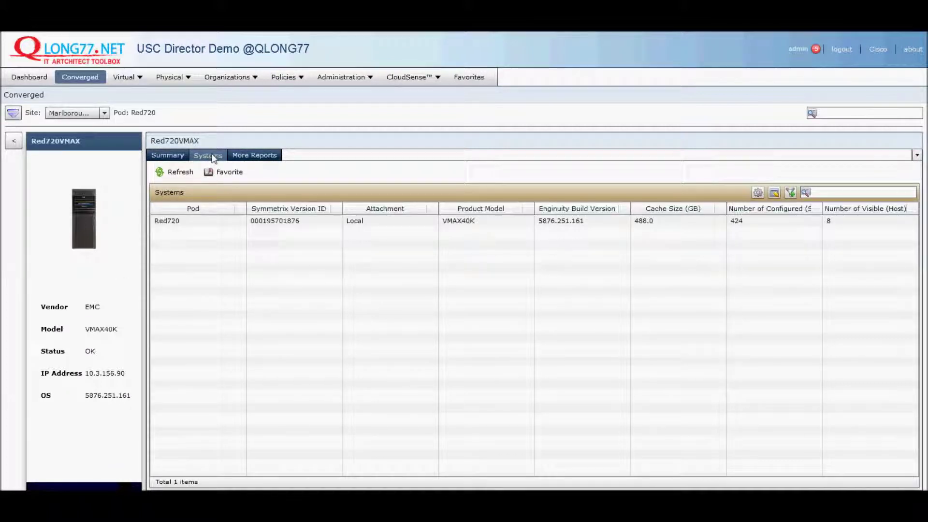
pyautogui.click(296, 227)
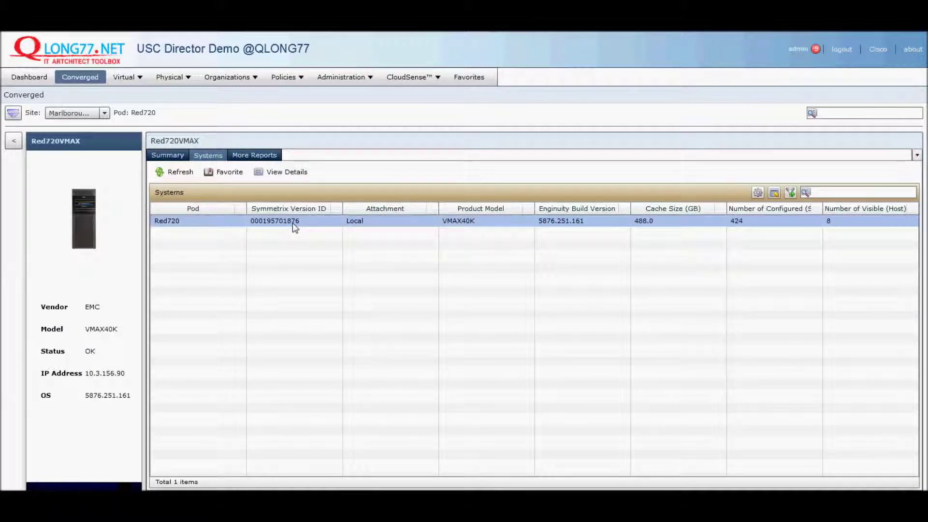
pyautogui.doubleClick(295, 226)
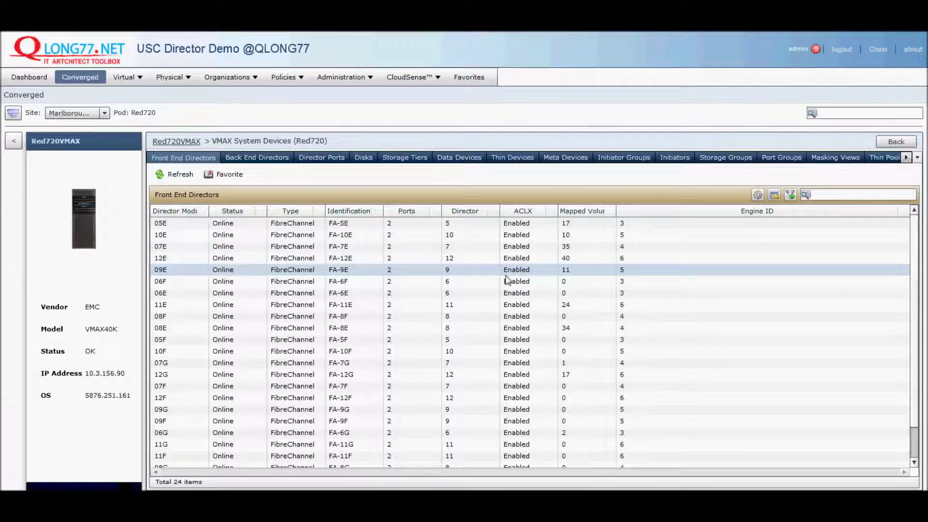
pyautogui.click(14, 141)
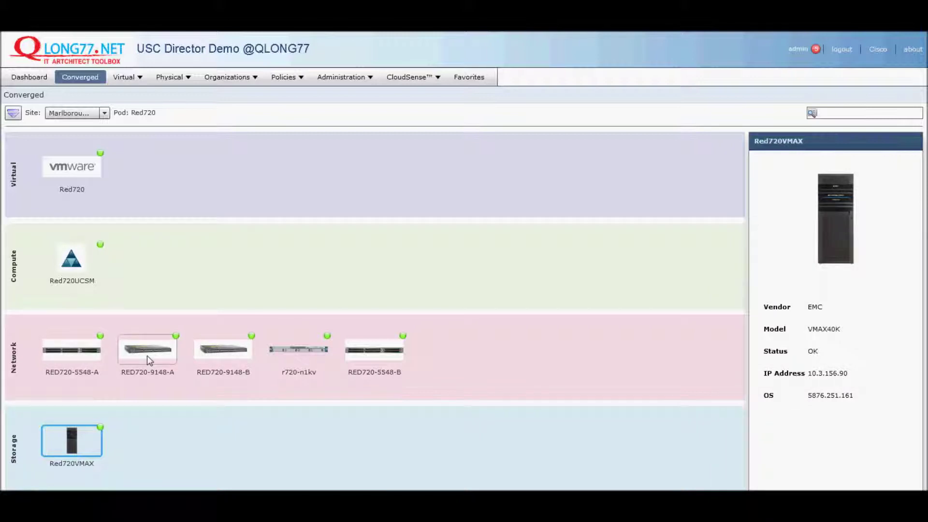
# Step: Inspect RED720-9148-B, then Red720UCSM's chassis, service profiles and LAN Global Policies, and return
pyautogui.doubleClick(223, 349)
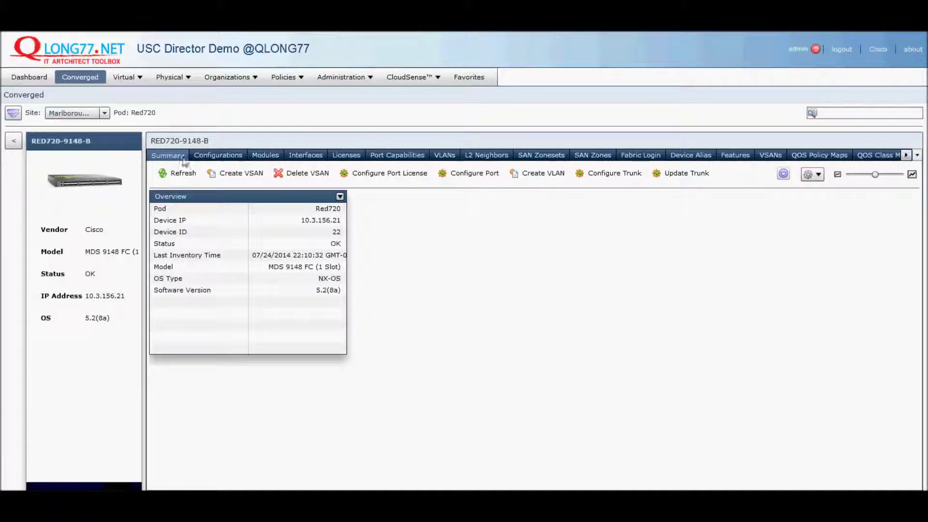
pyautogui.click(14, 141)
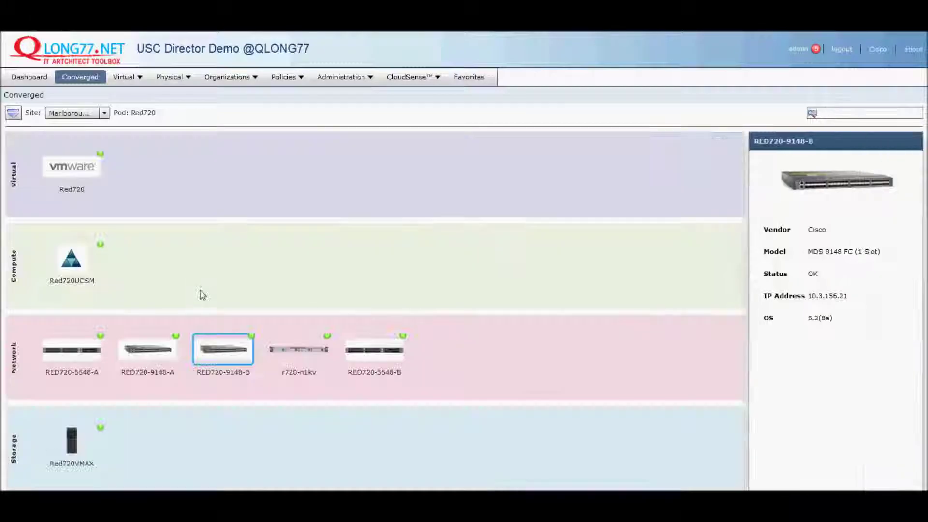
pyautogui.doubleClick(72, 274)
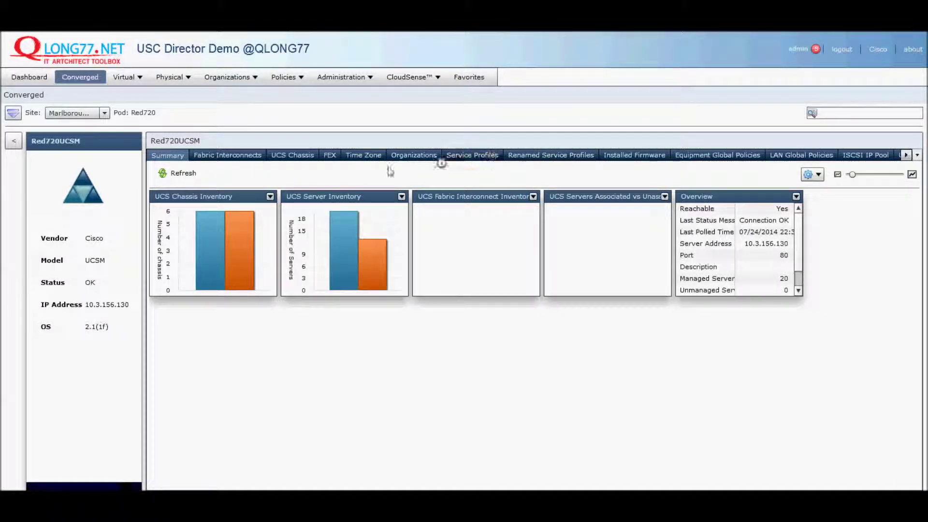
pyautogui.click(302, 156)
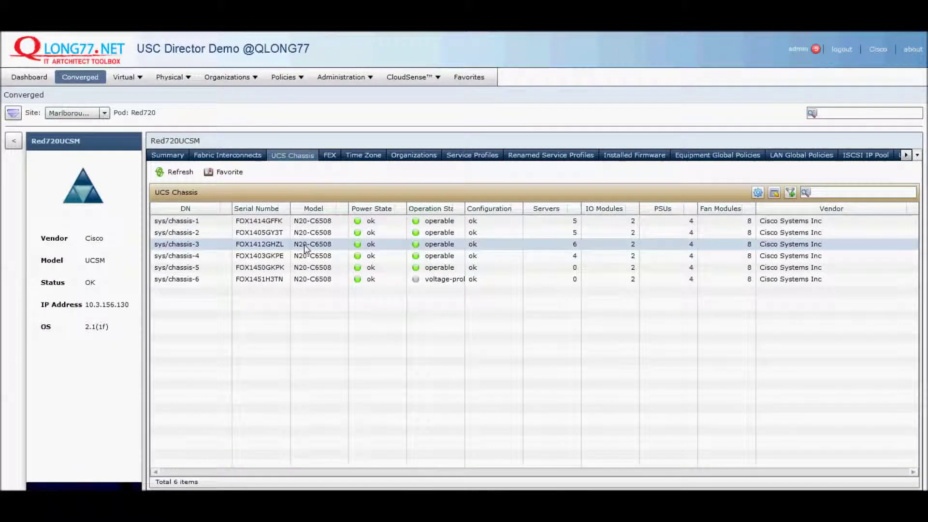
pyautogui.click(474, 156)
pyautogui.click(801, 155)
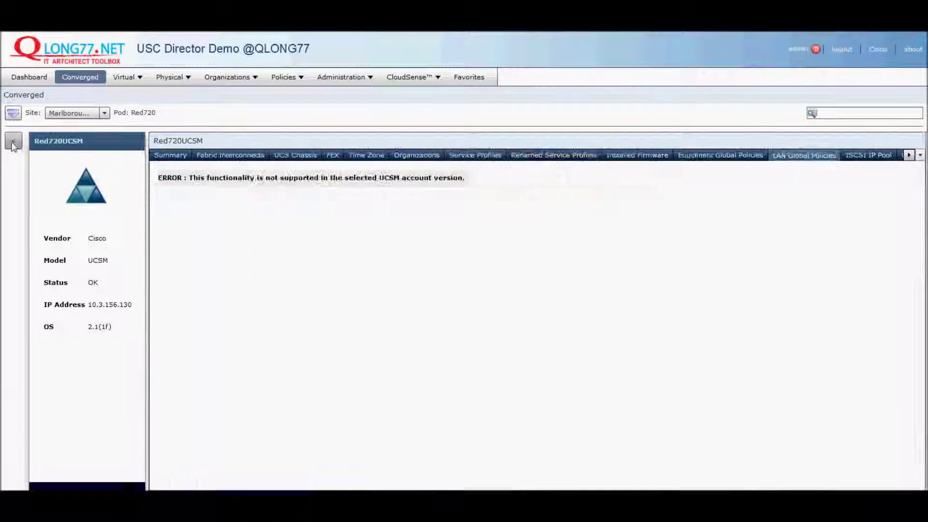
pyautogui.click(14, 140)
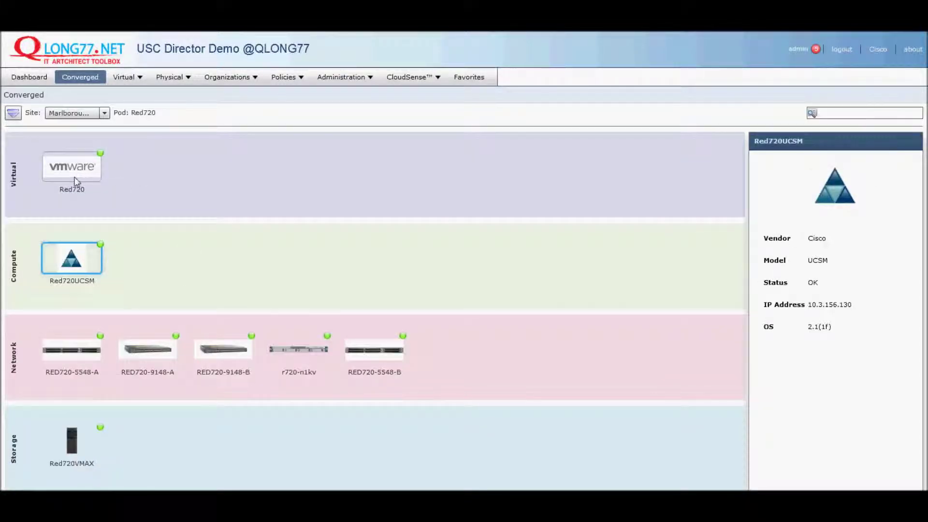
# Step: Open the Red720 VMware cloud's summary dashboard, then go back to the converged stack
pyautogui.click(75, 179)
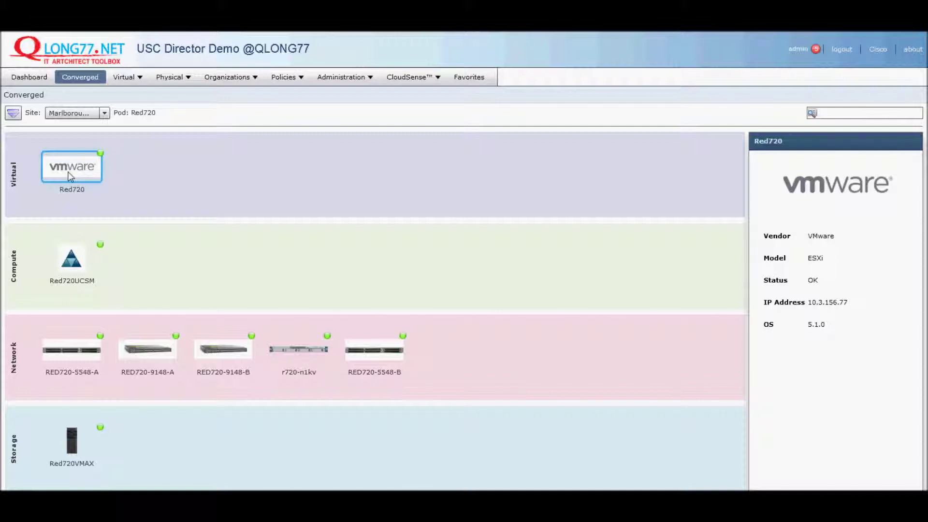
pyautogui.doubleClick(68, 172)
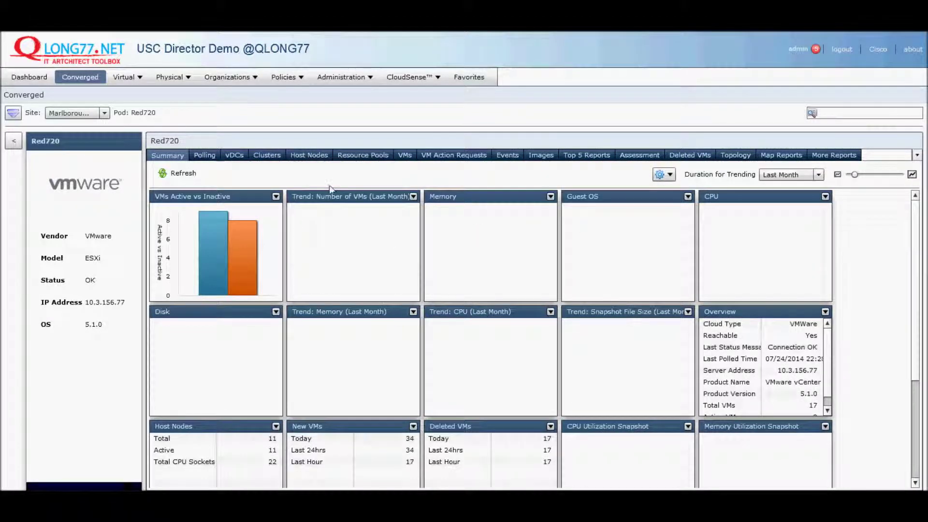
pyautogui.click(13, 141)
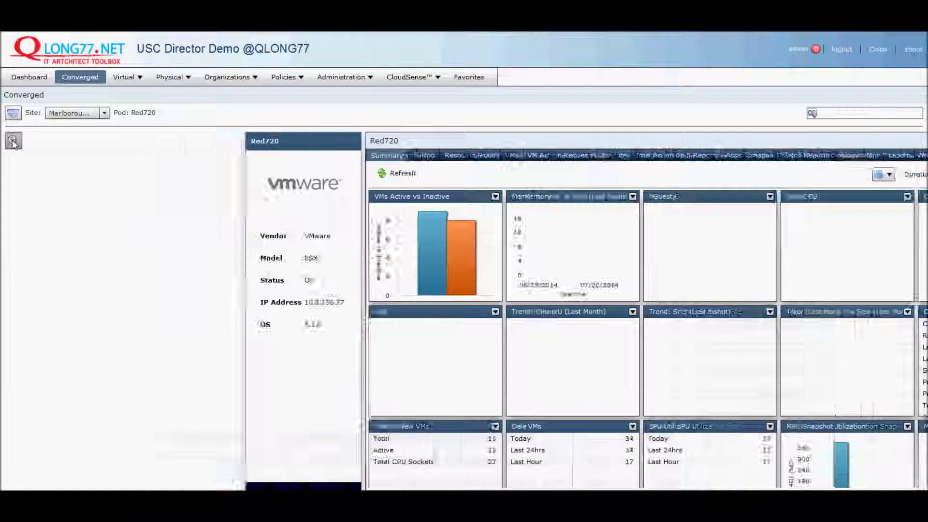